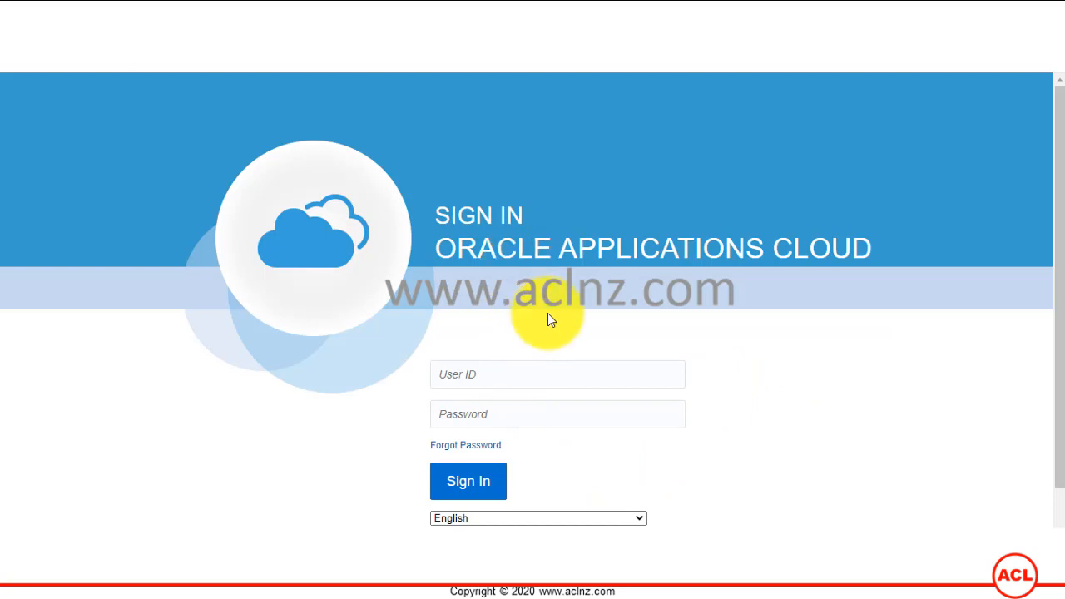
Sign in with the procurement manager's user ID and password to reach the home page
scroll(565, 359, down, 1)
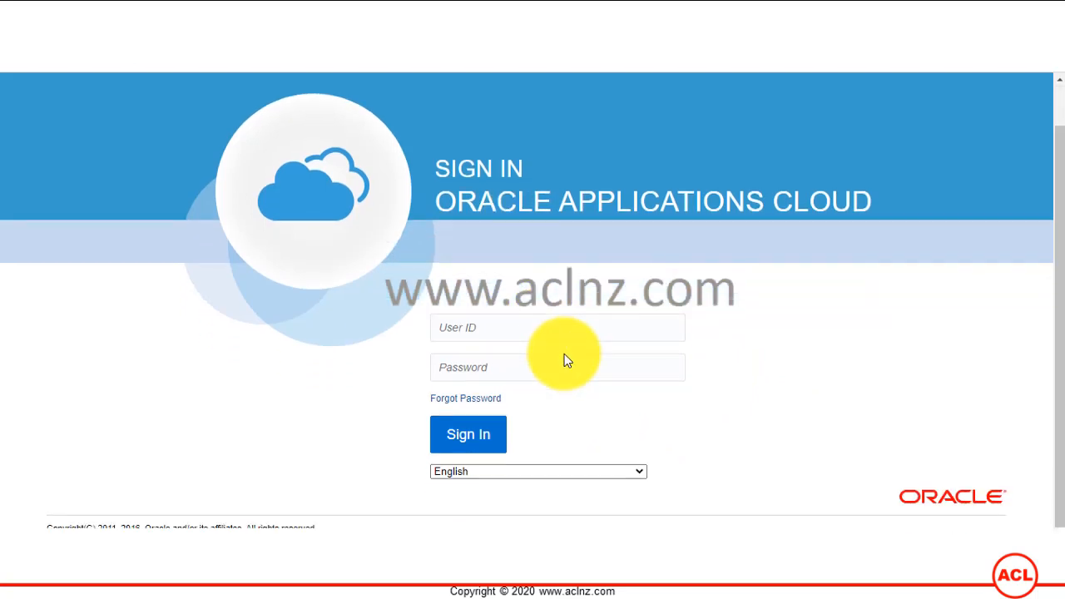
click(494, 331)
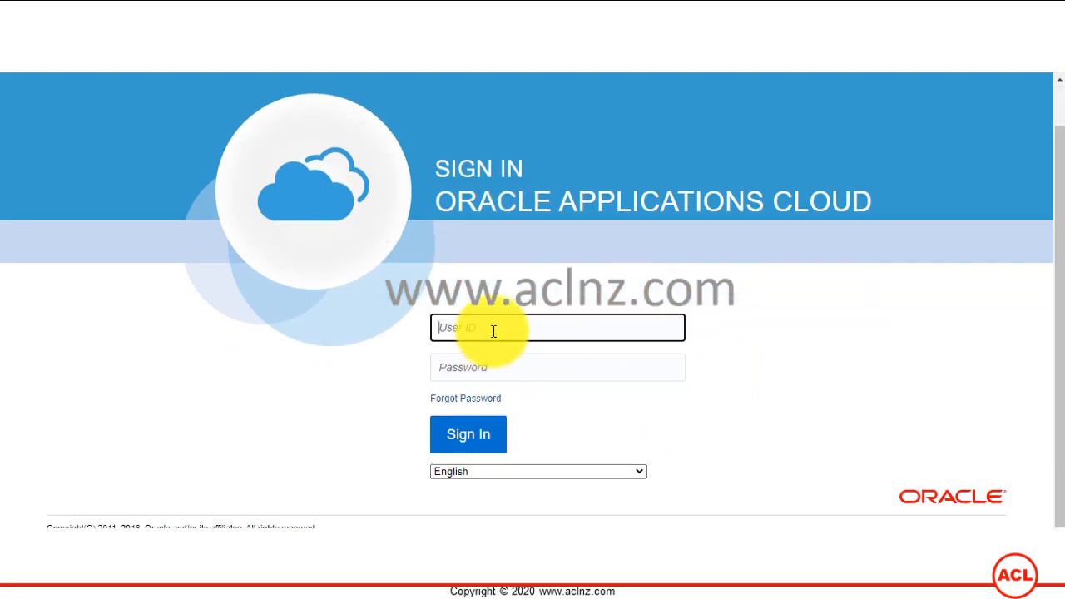
text(CALVIN.ROTH)
click(506, 366)
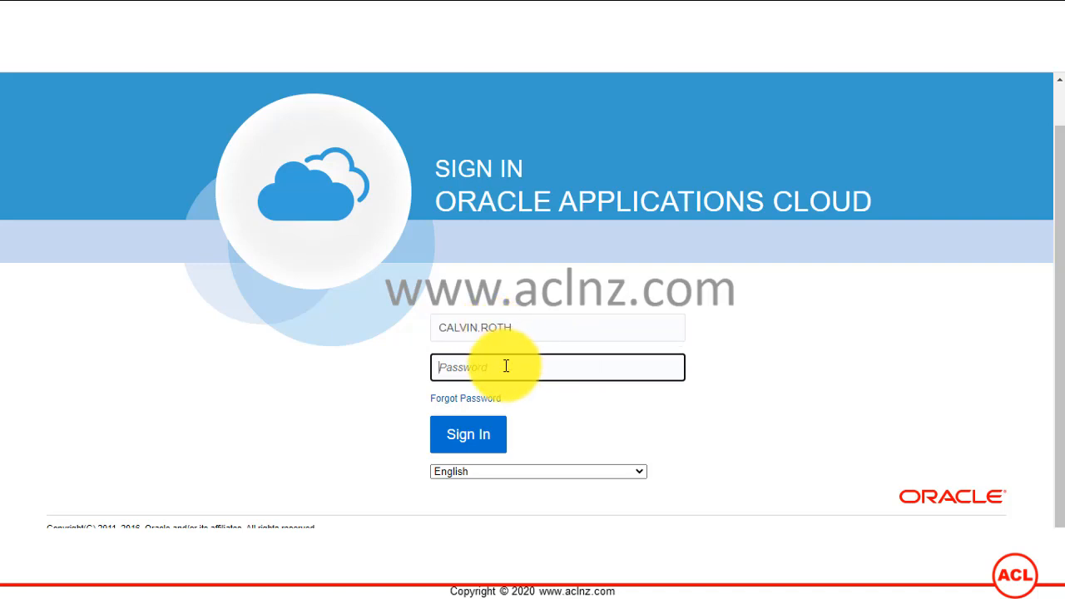
text(•••••••••)
click(469, 439)
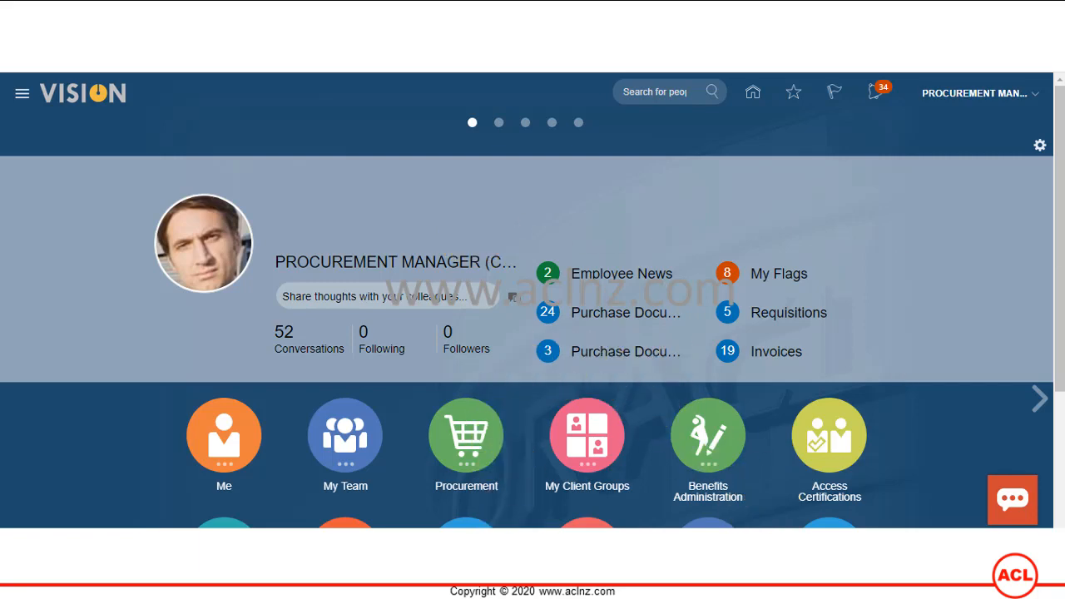
mouse_move(441, 584)
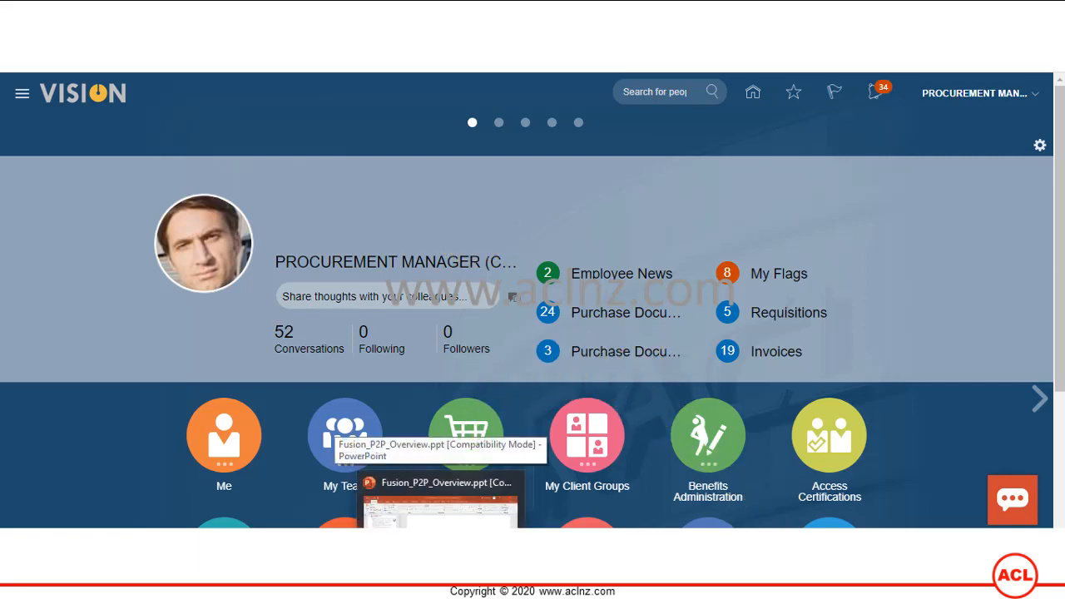
click(441, 508)
click(95, 478)
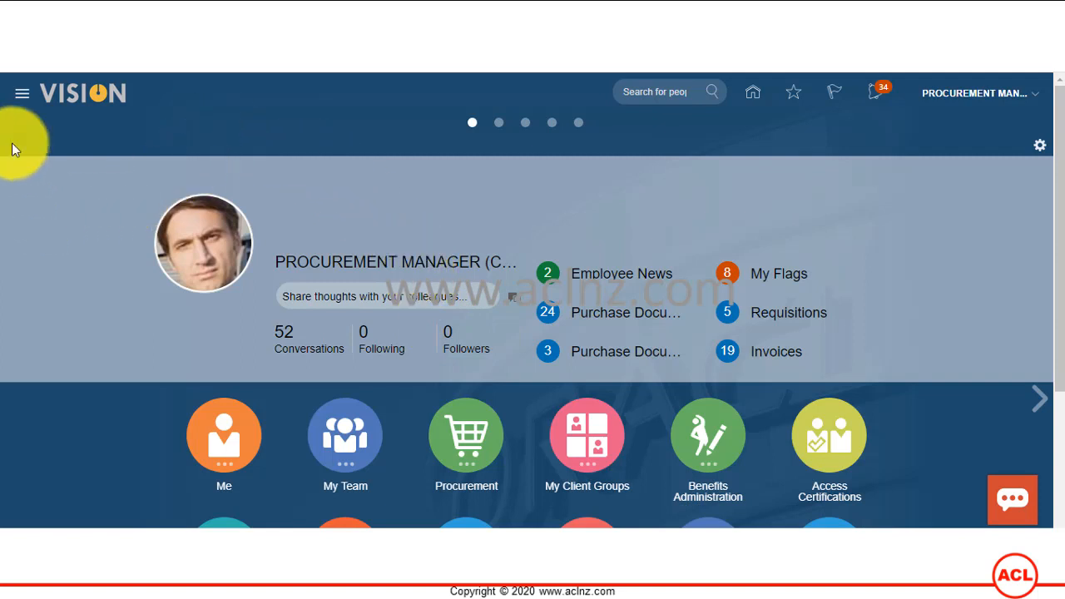
click(25, 101)
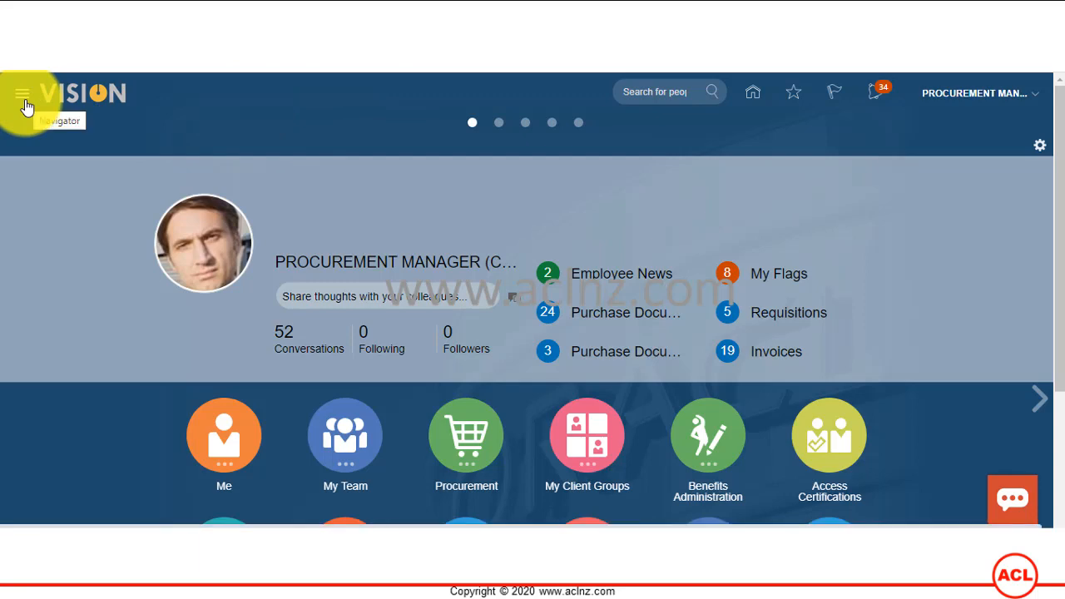
Go to Procurement > Purchase Requisitions from the Navigator menu
click(23, 99)
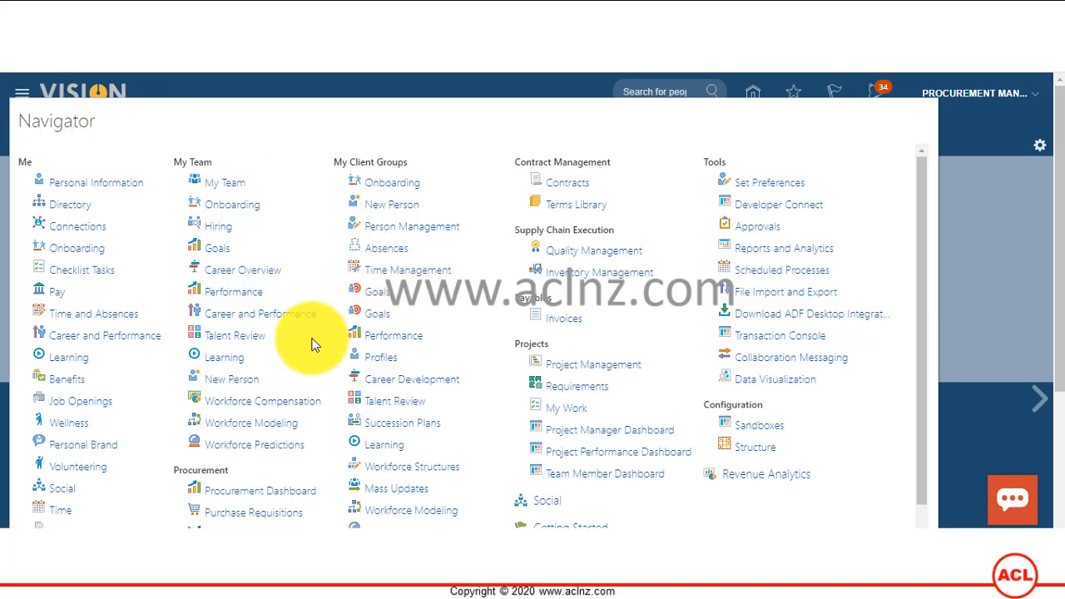
scroll(278, 362, down, 2)
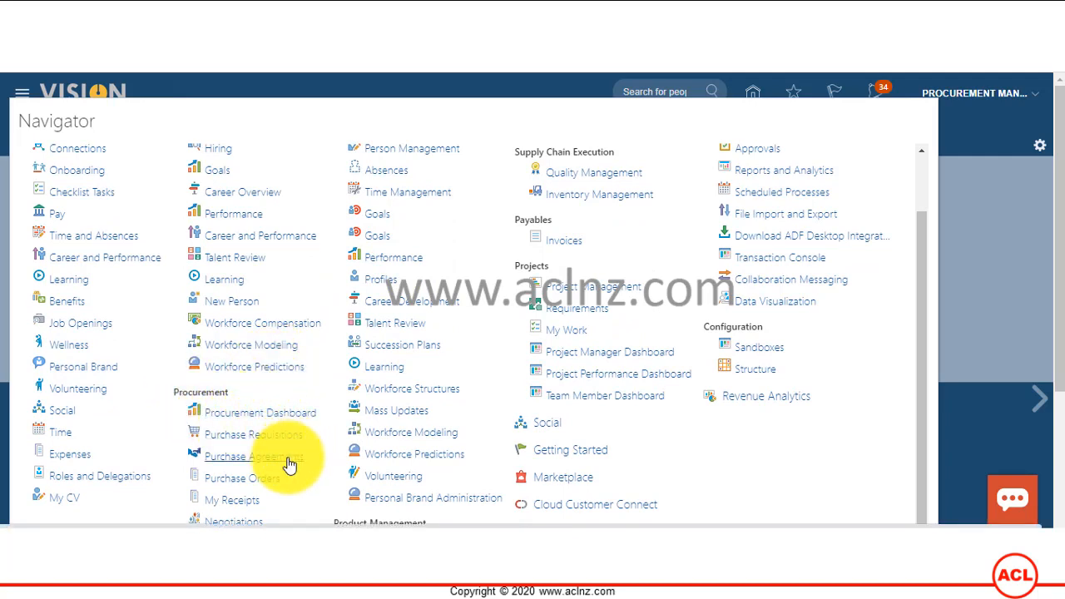
scroll(291, 466, down, 2)
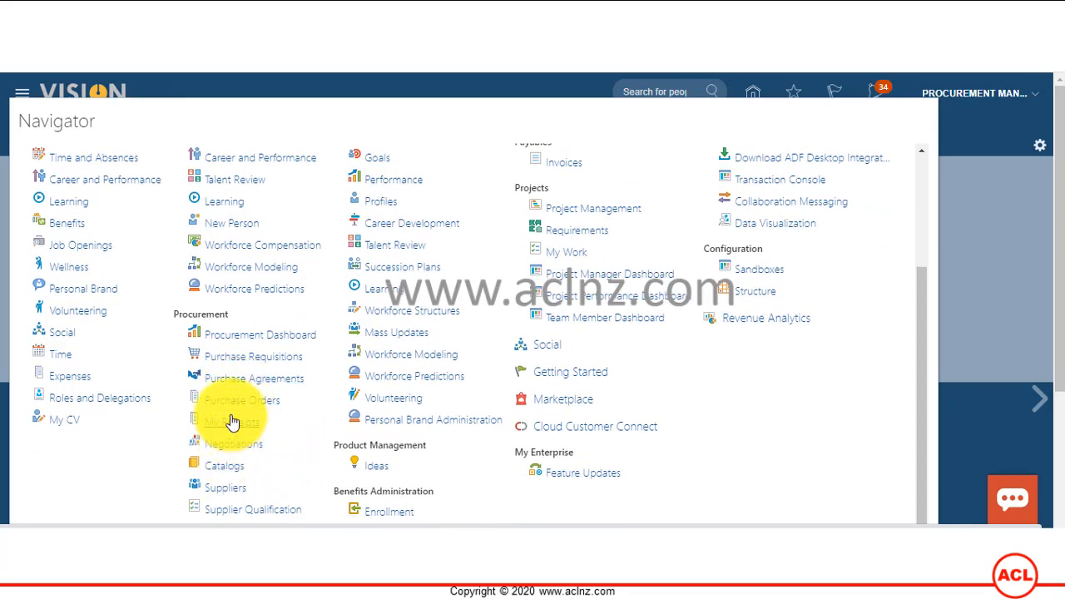
click(229, 368)
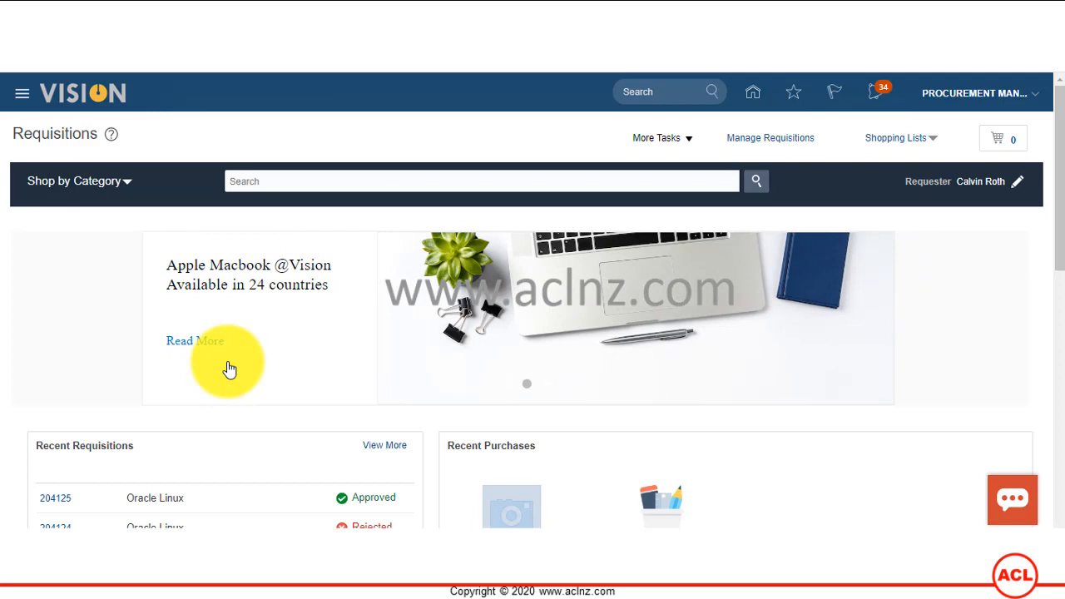
Pick Office Technology under Shop by Category to list its 114 catalog items
scroll(230, 370, down, 1)
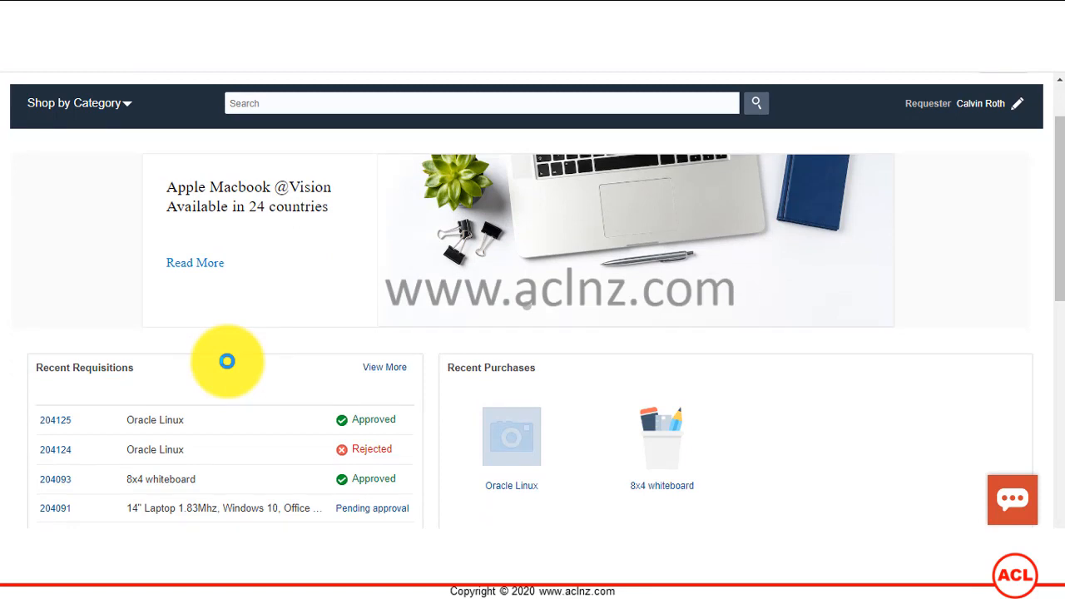
scroll(227, 362, down, 1)
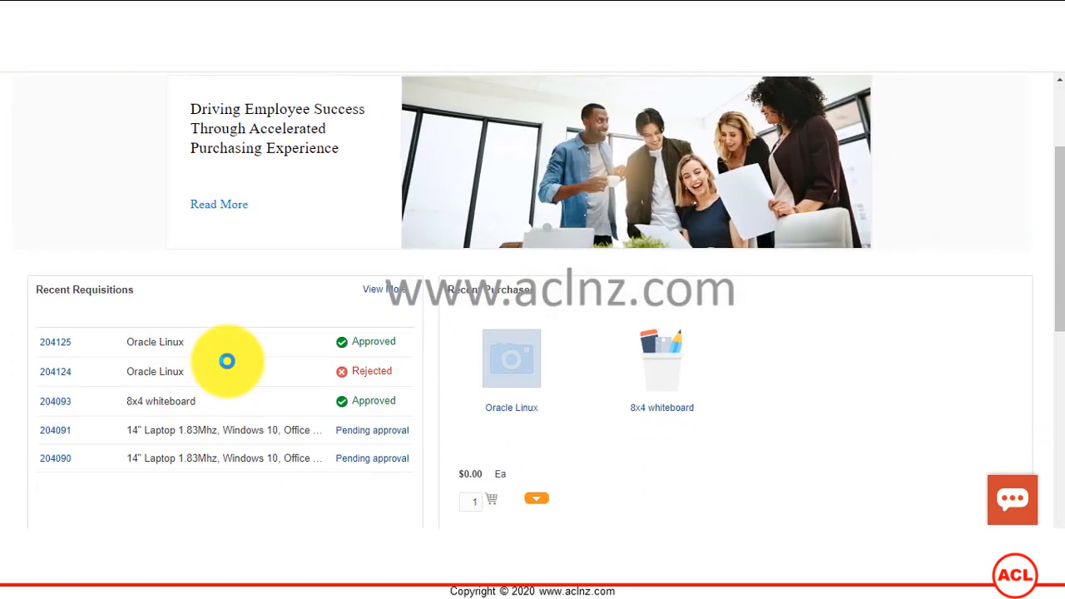
scroll(228, 361, up, 2)
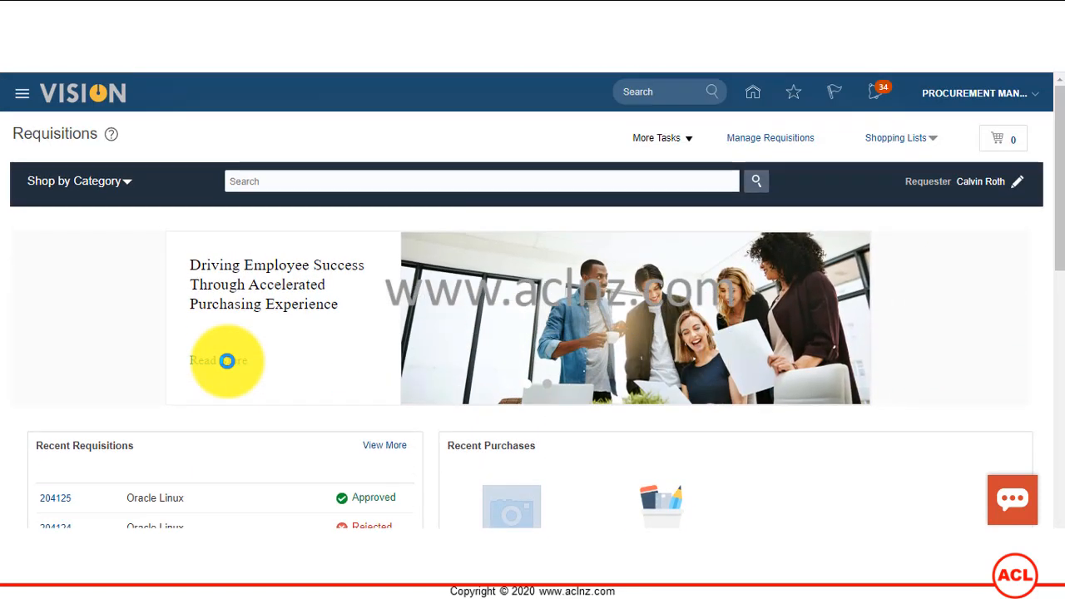
click(127, 184)
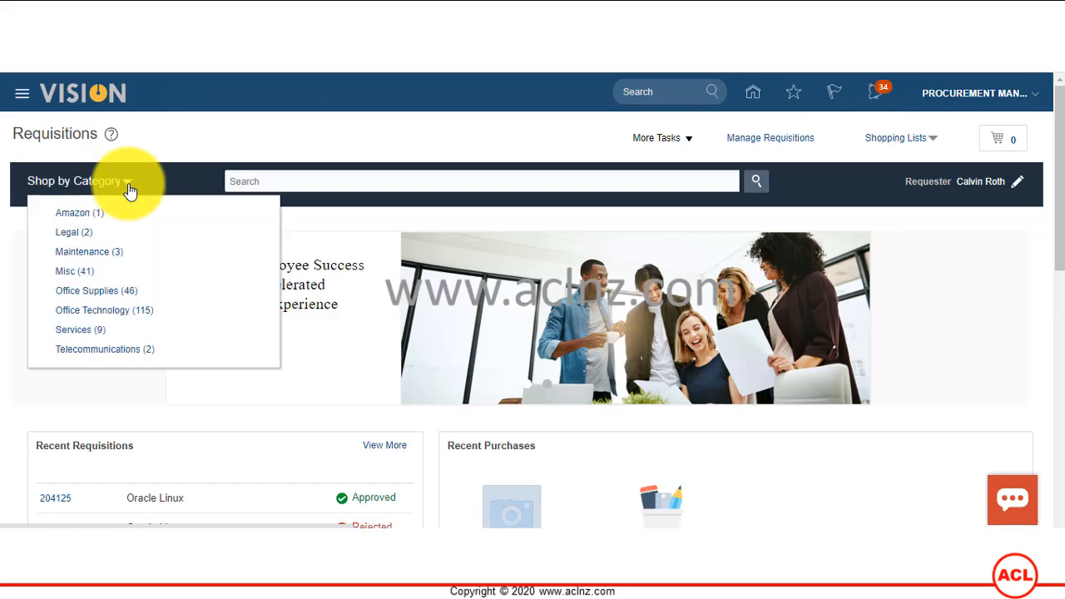
click(336, 181)
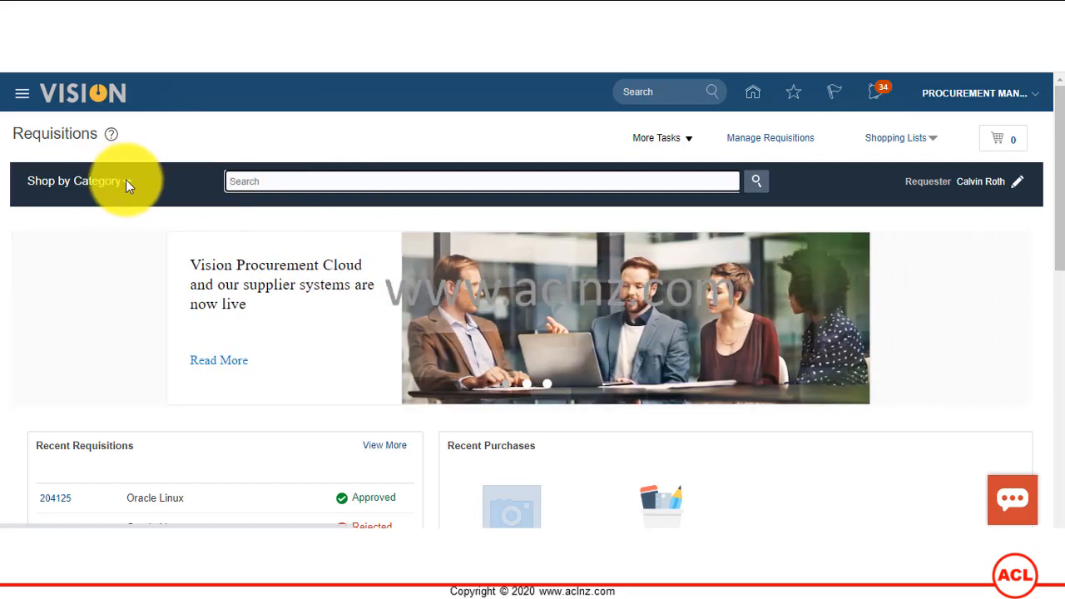
click(126, 179)
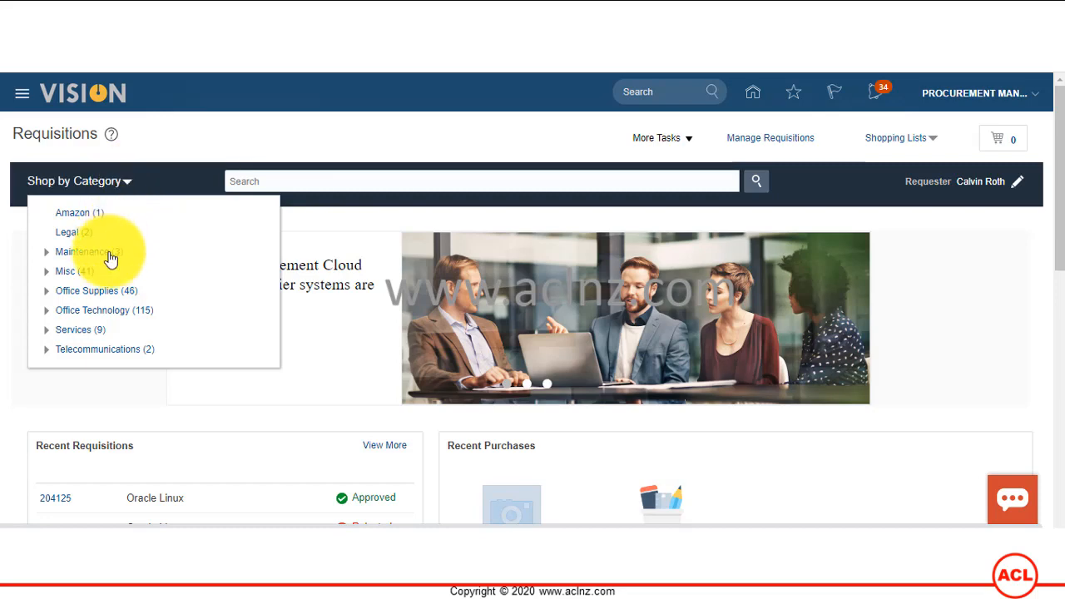
click(109, 317)
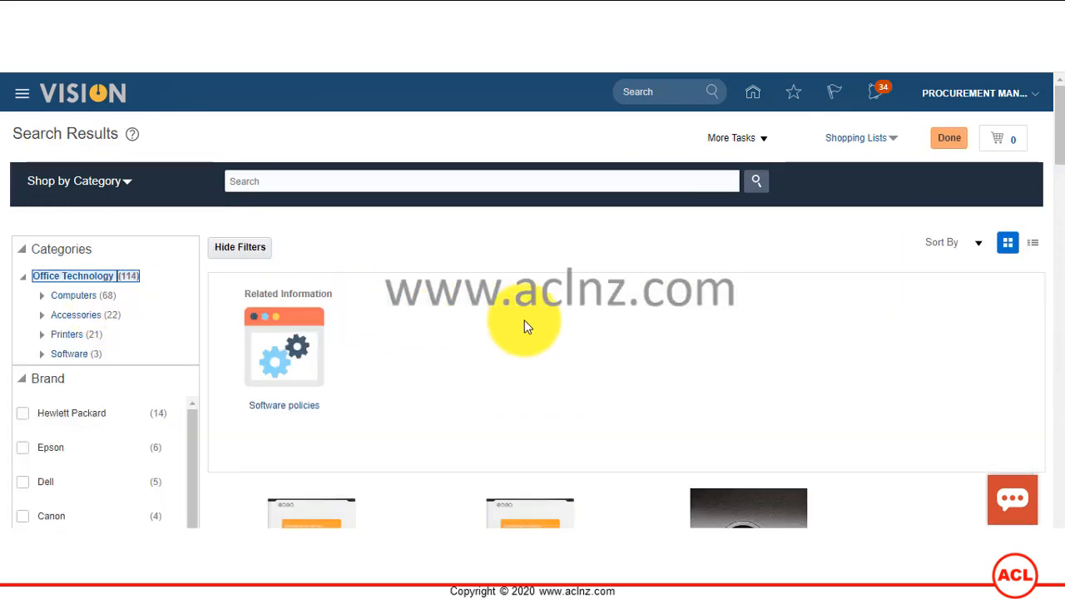
Scroll through the Office Technology results to the 14" laptop priced $969.00
scroll(524, 322, down, 1)
scroll(524, 323, down, 2)
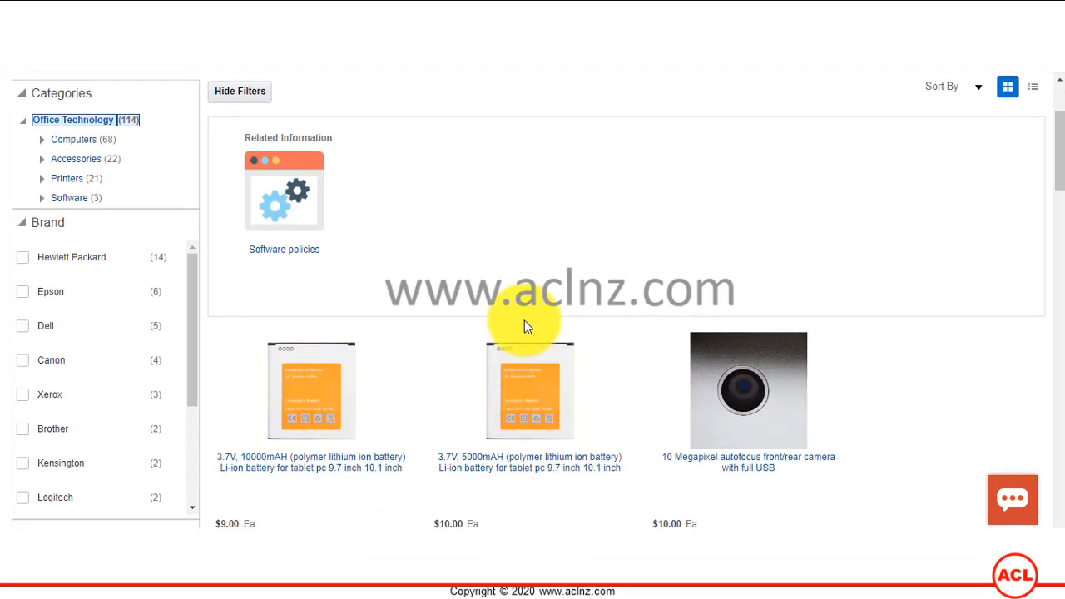
scroll(524, 327, down, 2)
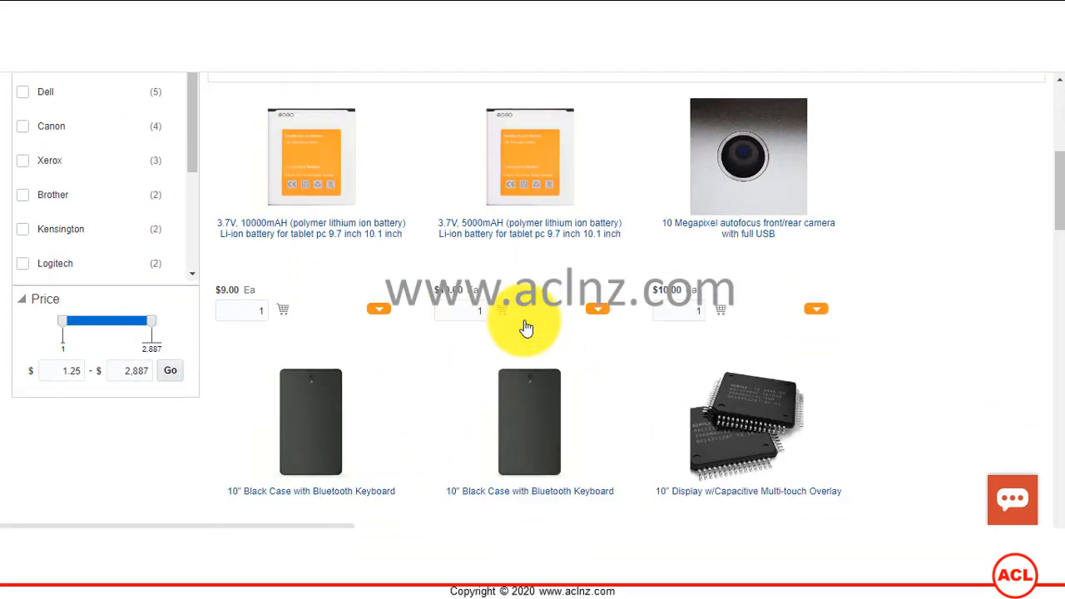
scroll(526, 327, down, 3)
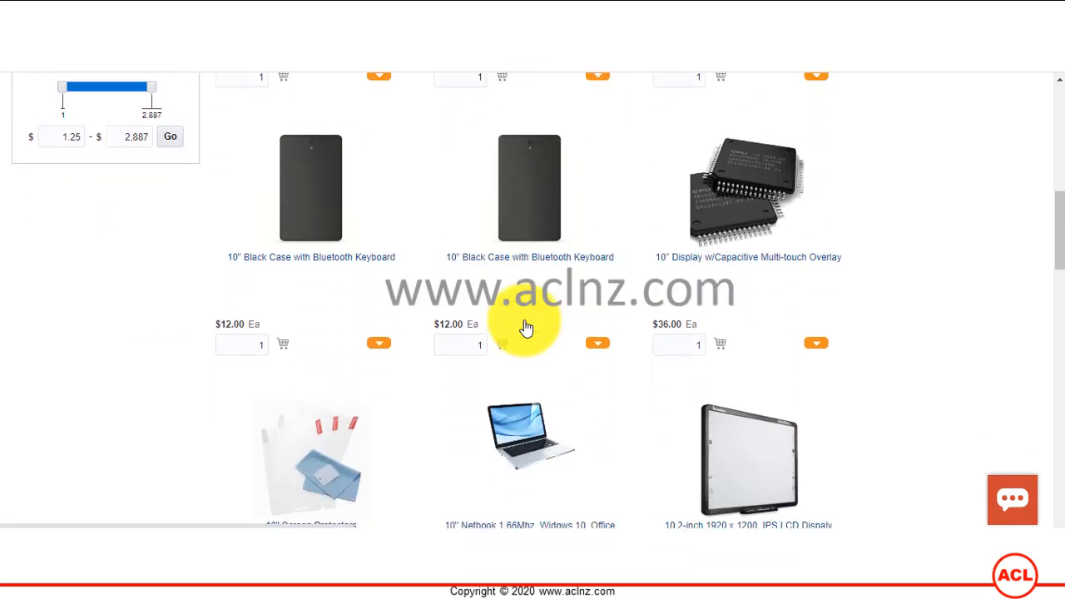
scroll(526, 328, down, 1)
scroll(524, 327, down, 1)
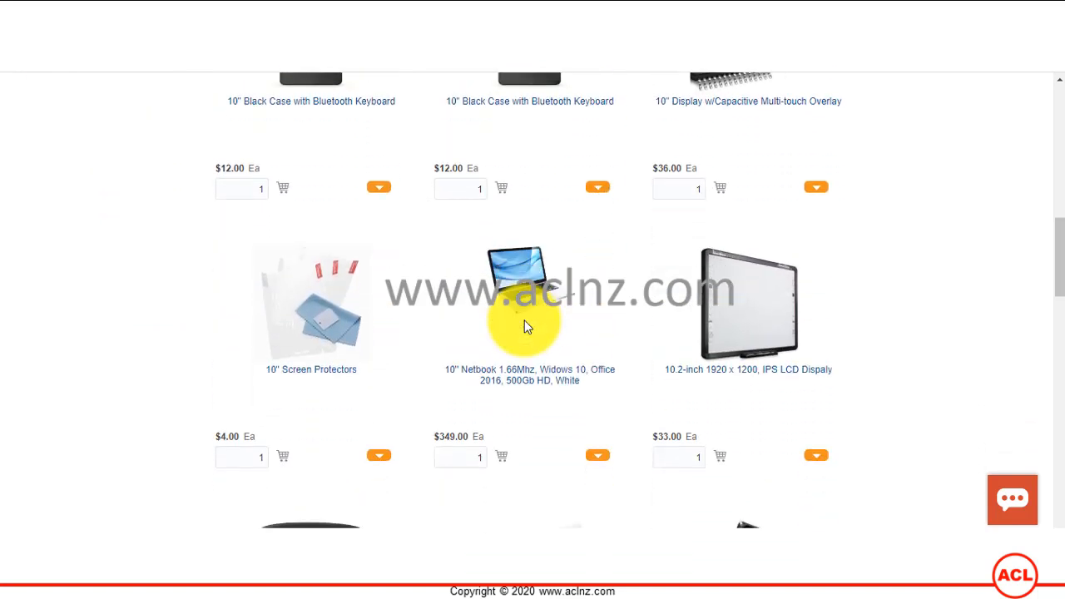
scroll(525, 327, down, 2)
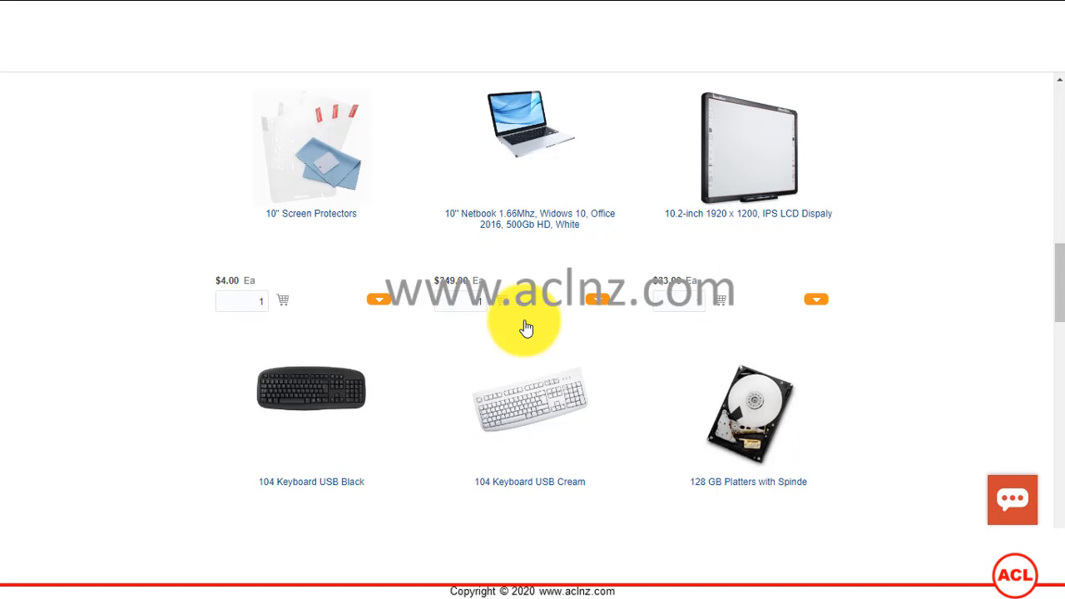
scroll(526, 327, down, 3)
scroll(524, 327, down, 1)
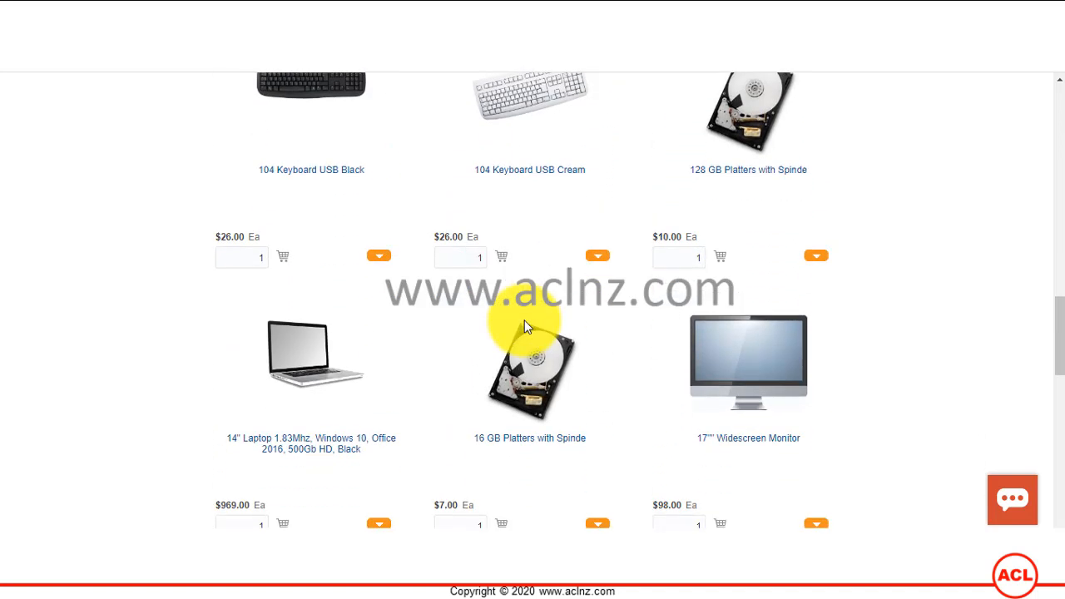
scroll(524, 326, down, 1)
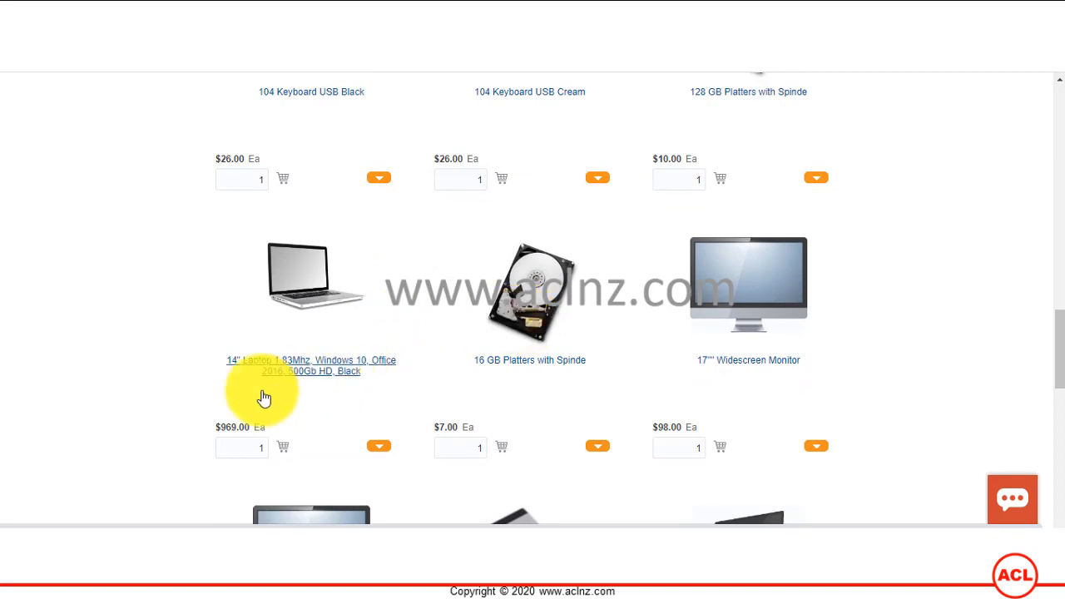
Try adding the 14" laptop to the cart, then return to the top of the results
click(284, 450)
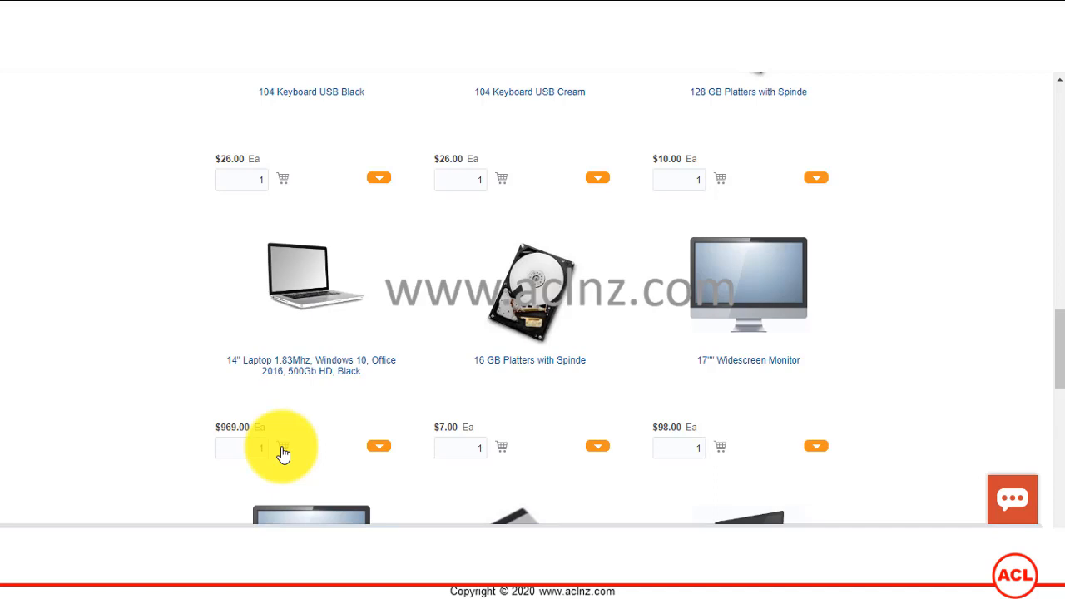
scroll(292, 333, down, 3)
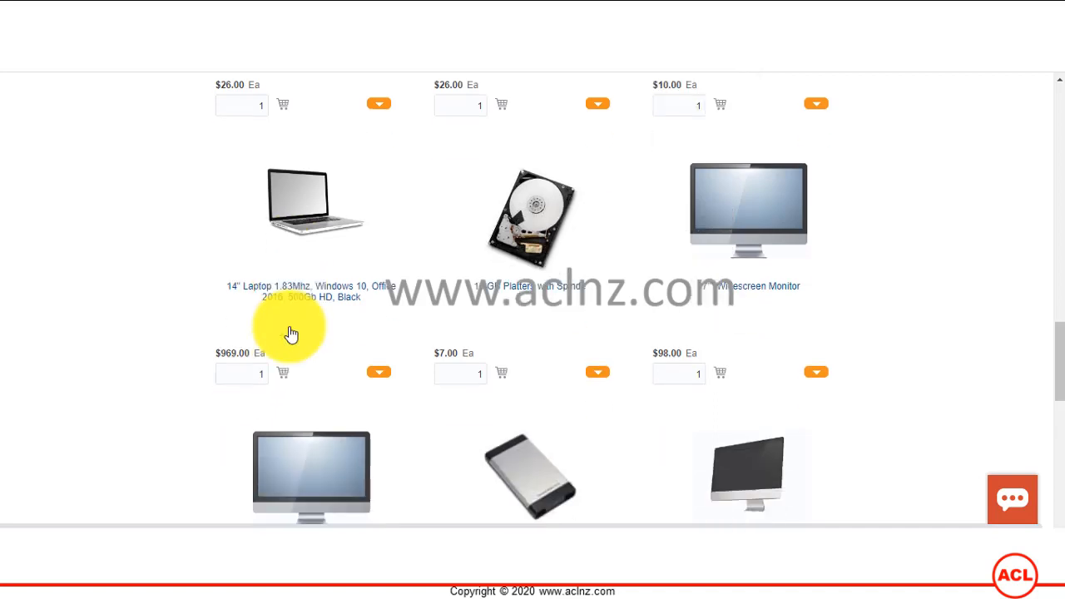
click(288, 326)
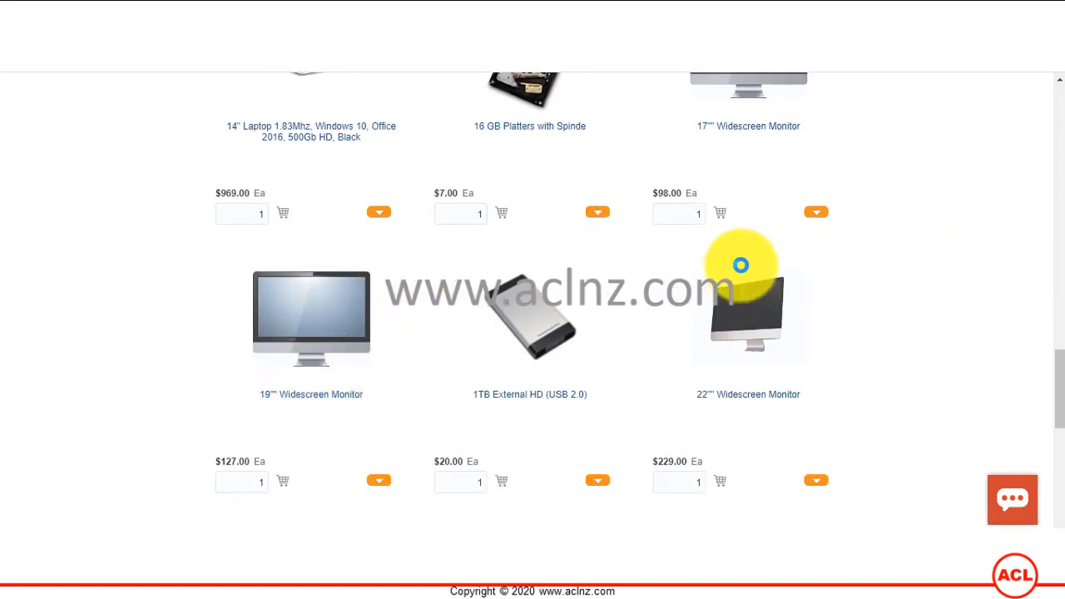
scroll(953, 277, up, 2)
scroll(953, 277, up, 15)
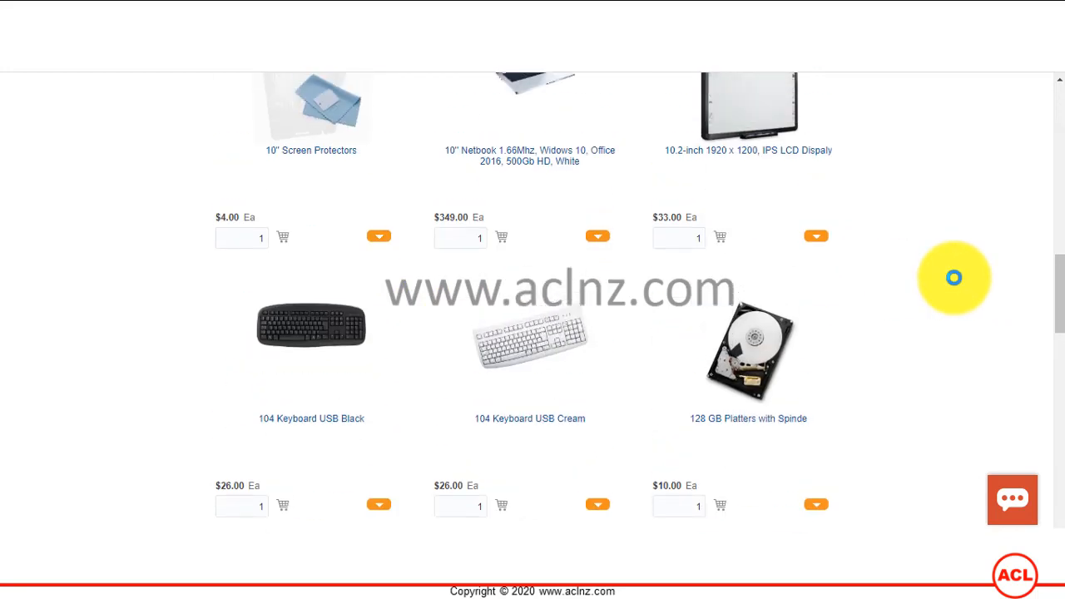
scroll(954, 277, up, 6)
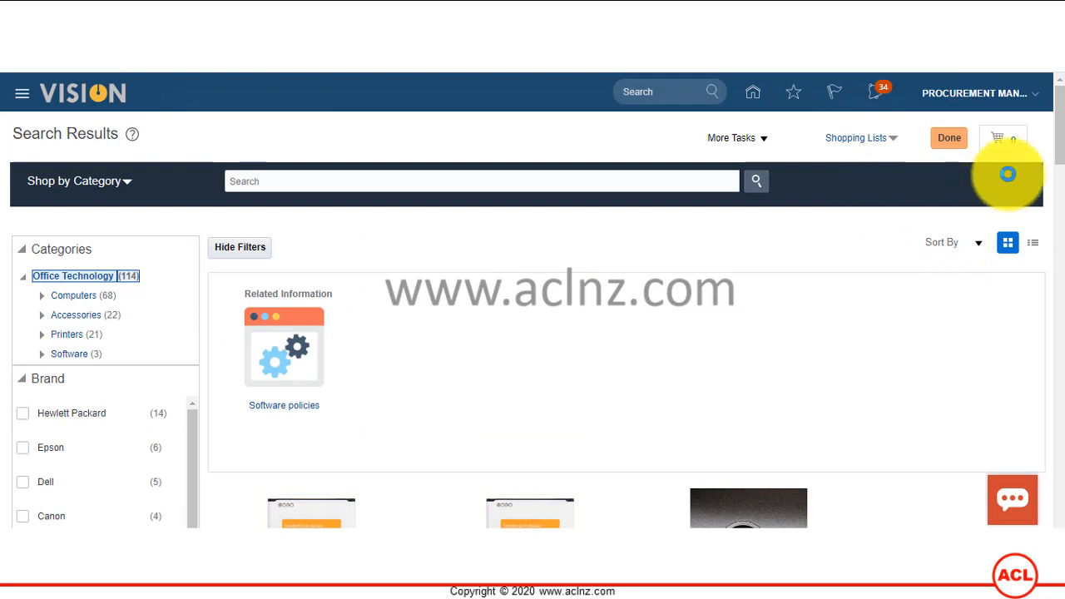
Check the cart, then add the 19" Widescreen Monitor to it
click(995, 140)
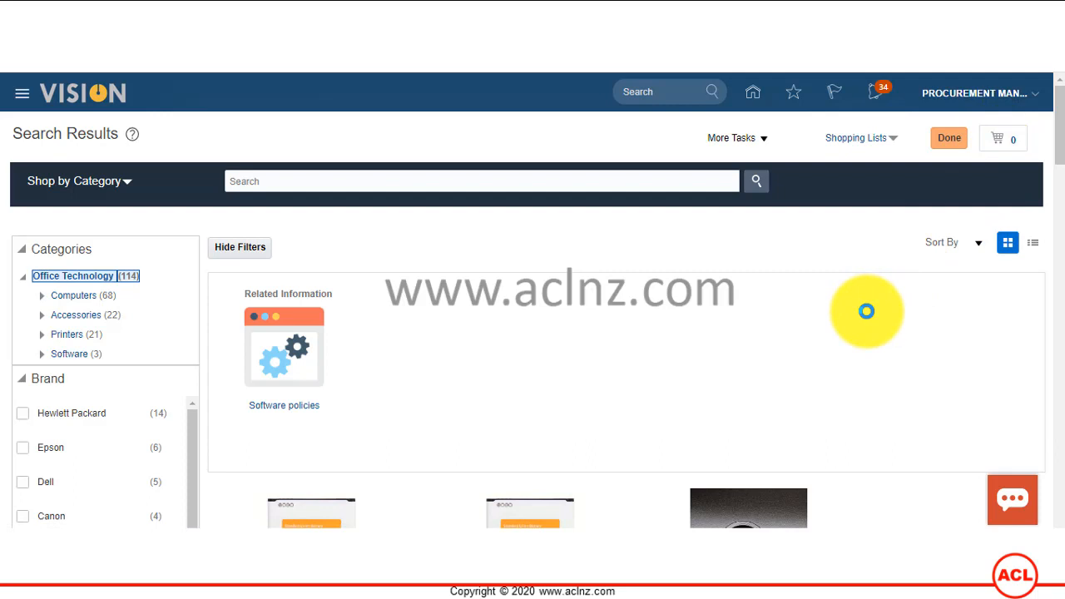
scroll(866, 310, down, 10)
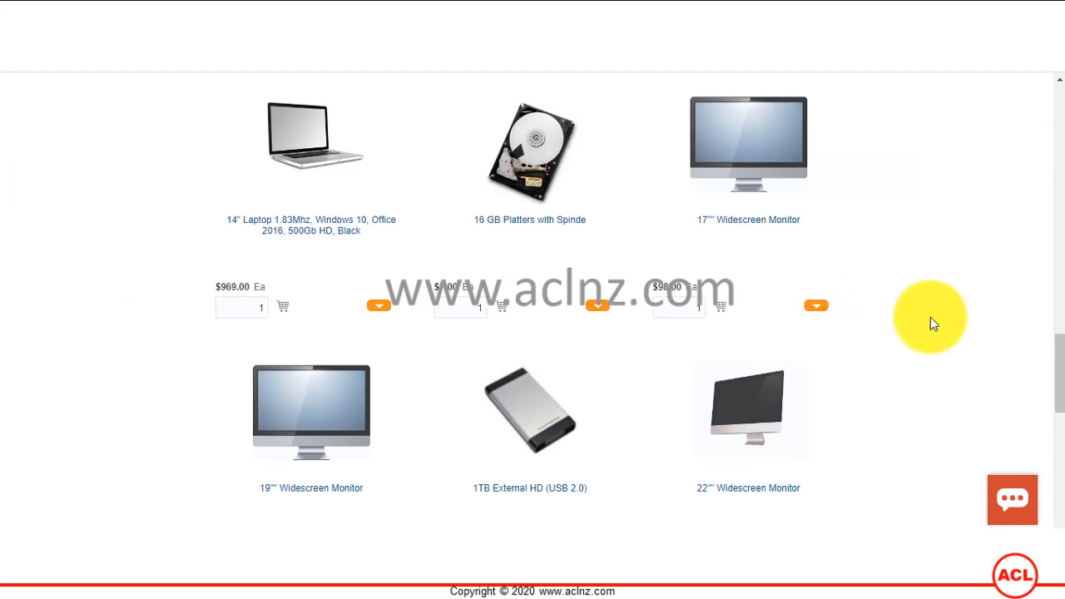
scroll(931, 317, up, 15)
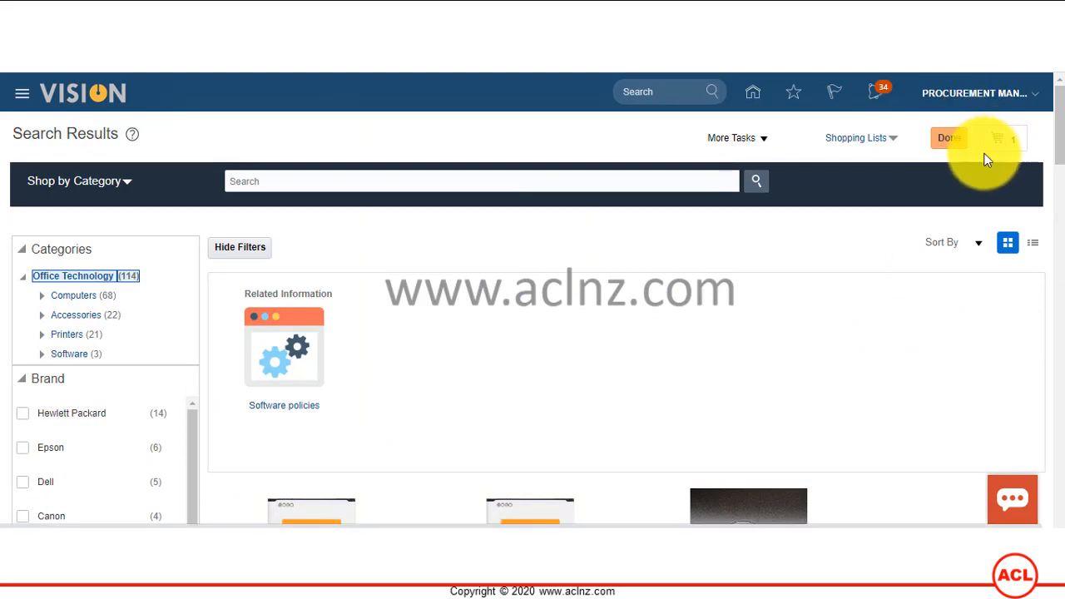
scroll(893, 315, down, 4)
scroll(896, 316, down, 11)
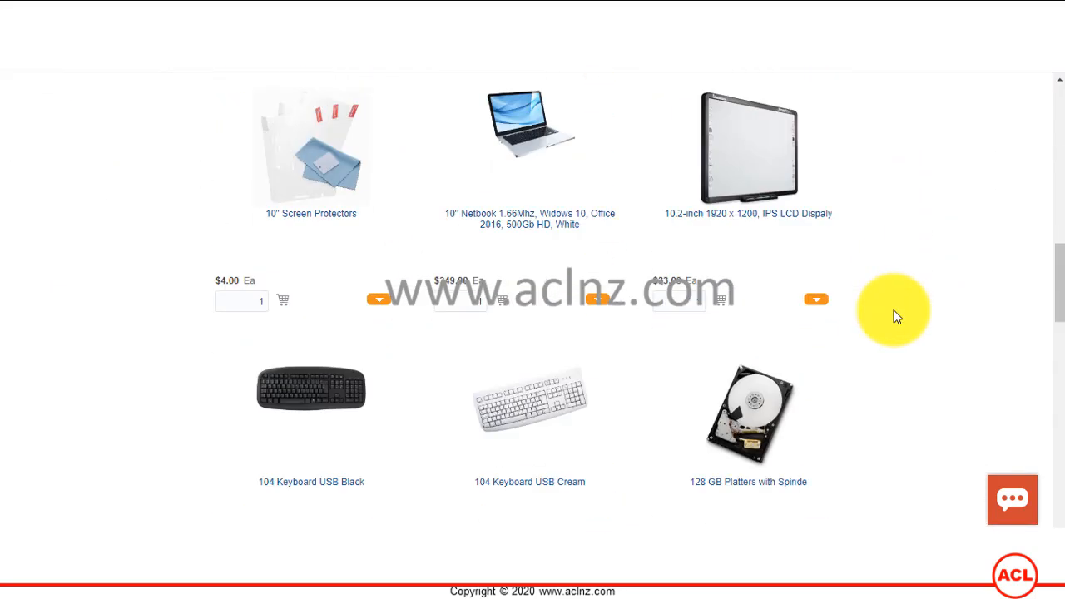
scroll(897, 316, down, 4)
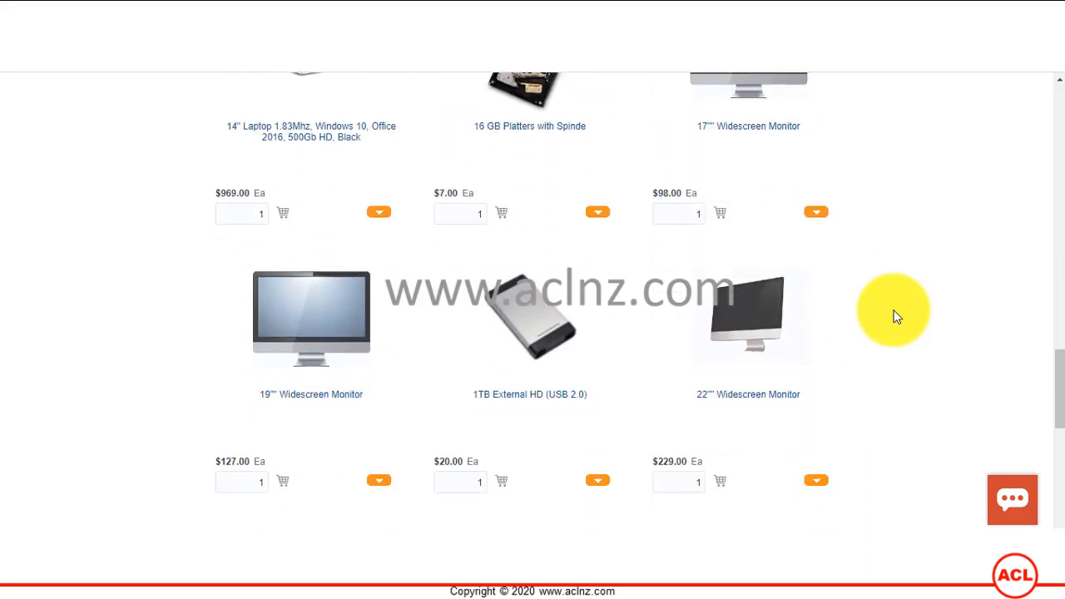
scroll(896, 317, down, 1)
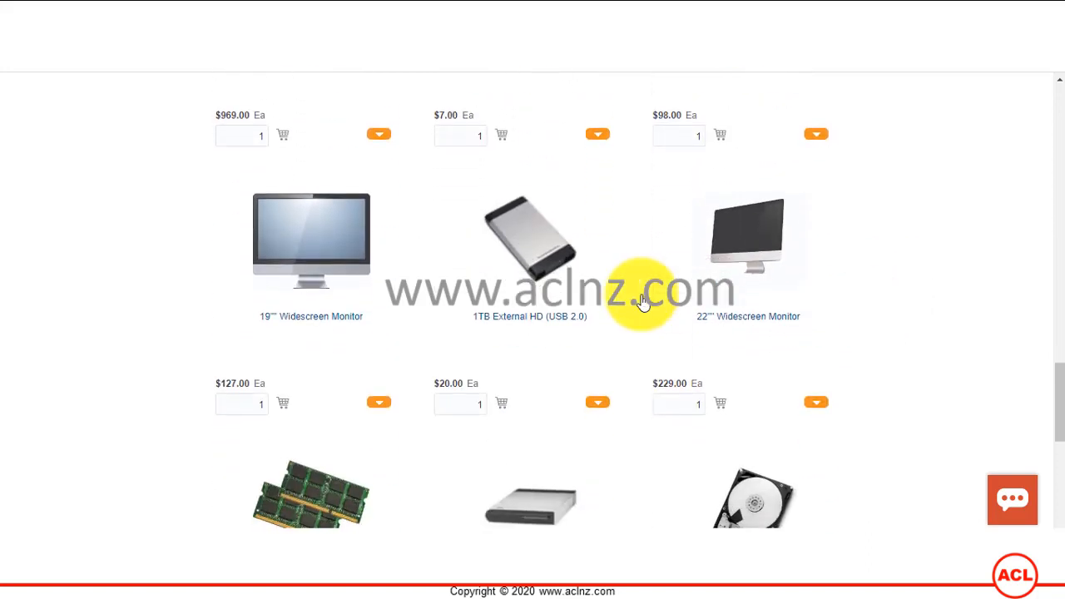
click(282, 408)
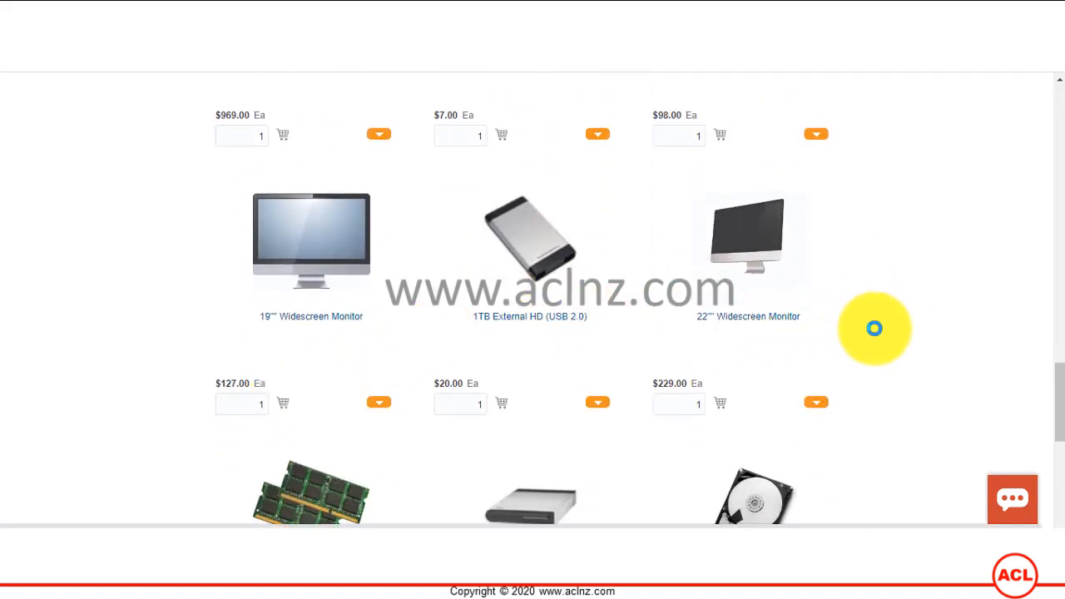
Add the 1TB External HD, bringing the cart to 3 items
scroll(874, 327, down, 2)
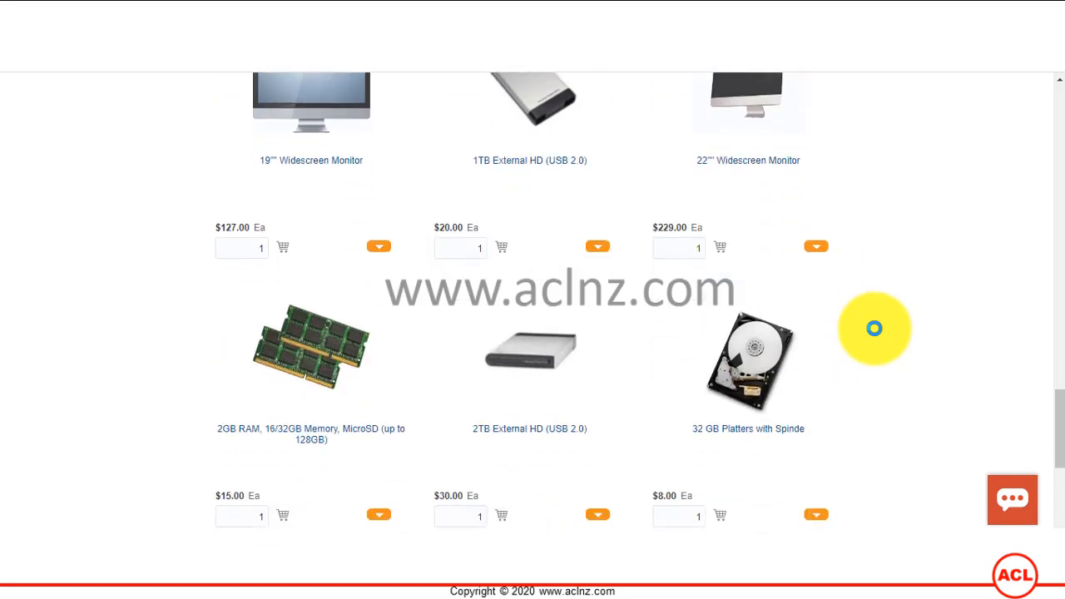
scroll(874, 329, down, 3)
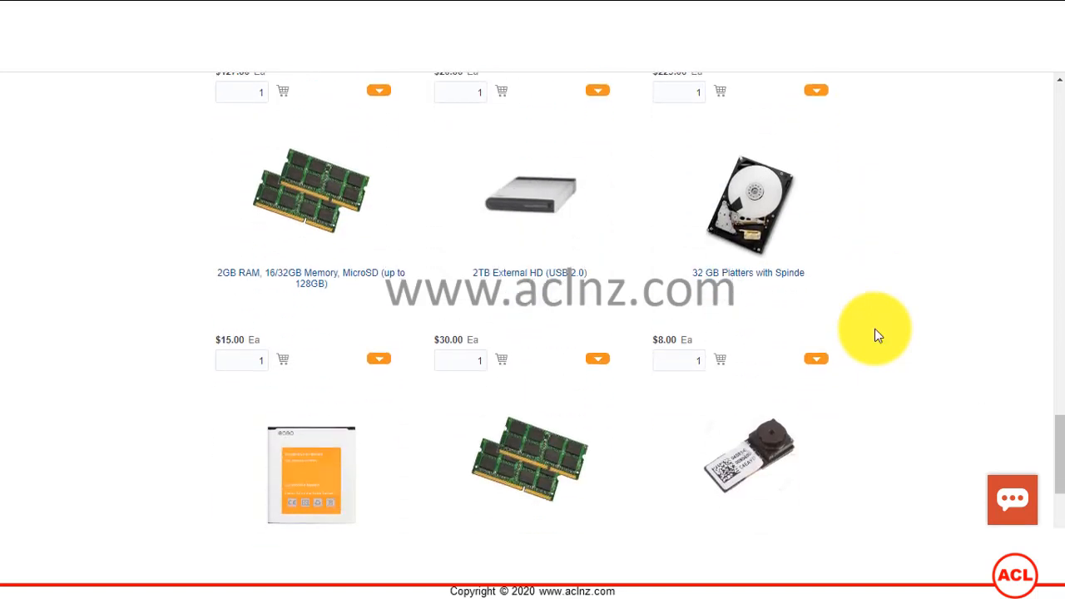
scroll(875, 329, down, 1)
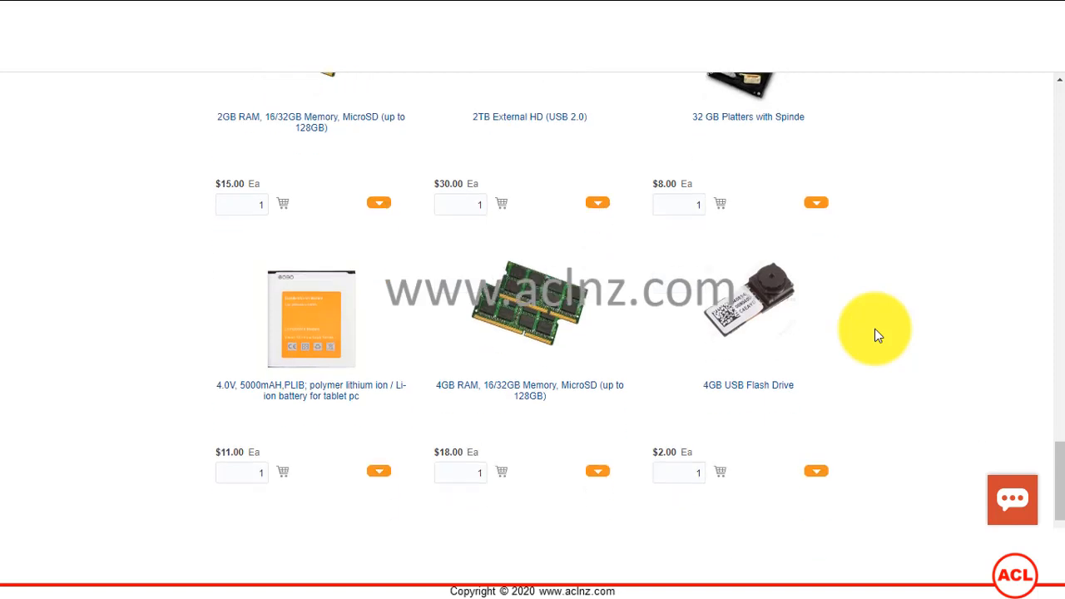
scroll(875, 328, down, 1)
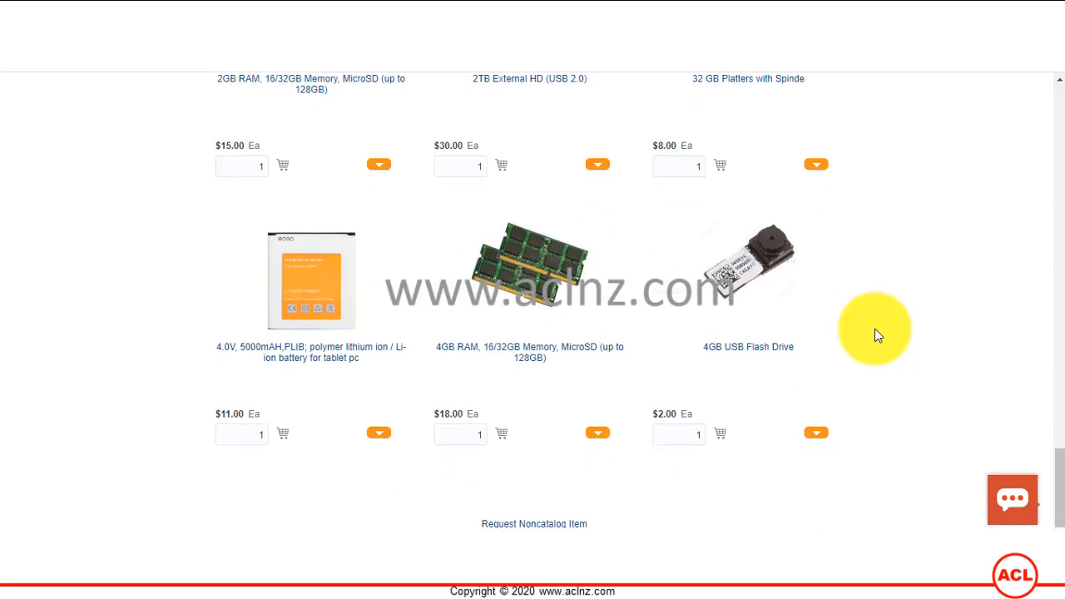
scroll(875, 329, up, 3)
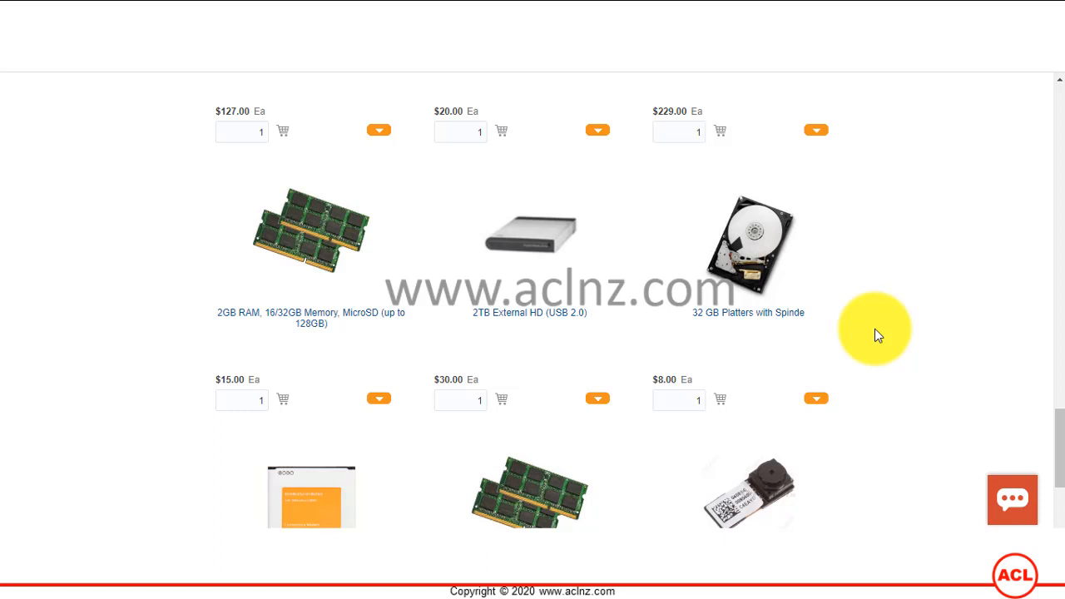
scroll(875, 329, up, 1)
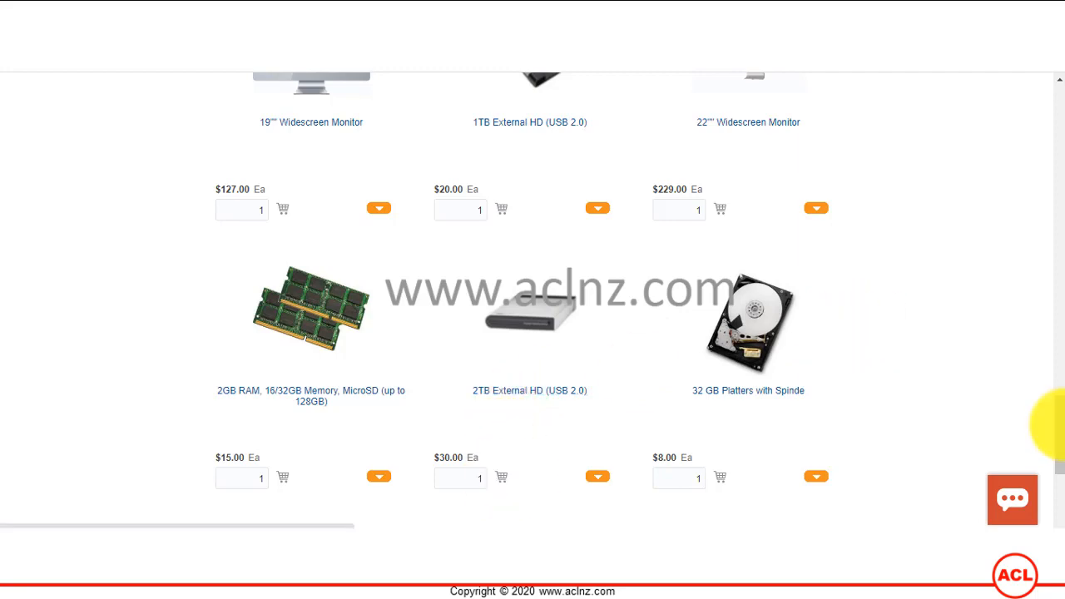
scroll(1061, 390, up, 1)
drag(1062, 389, 1061, 333)
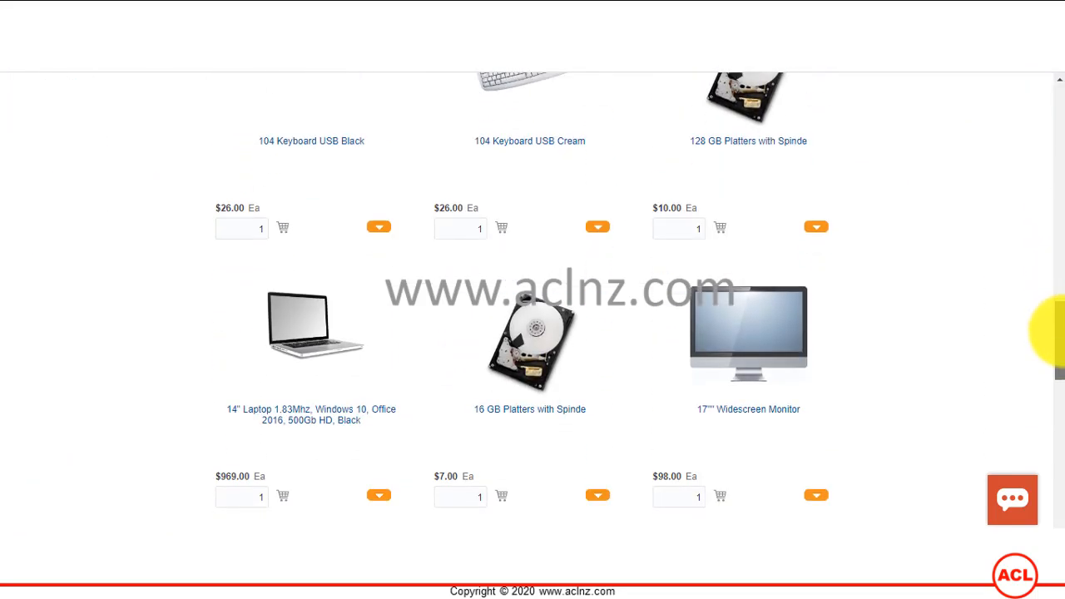
drag(1061, 332, 1061, 383)
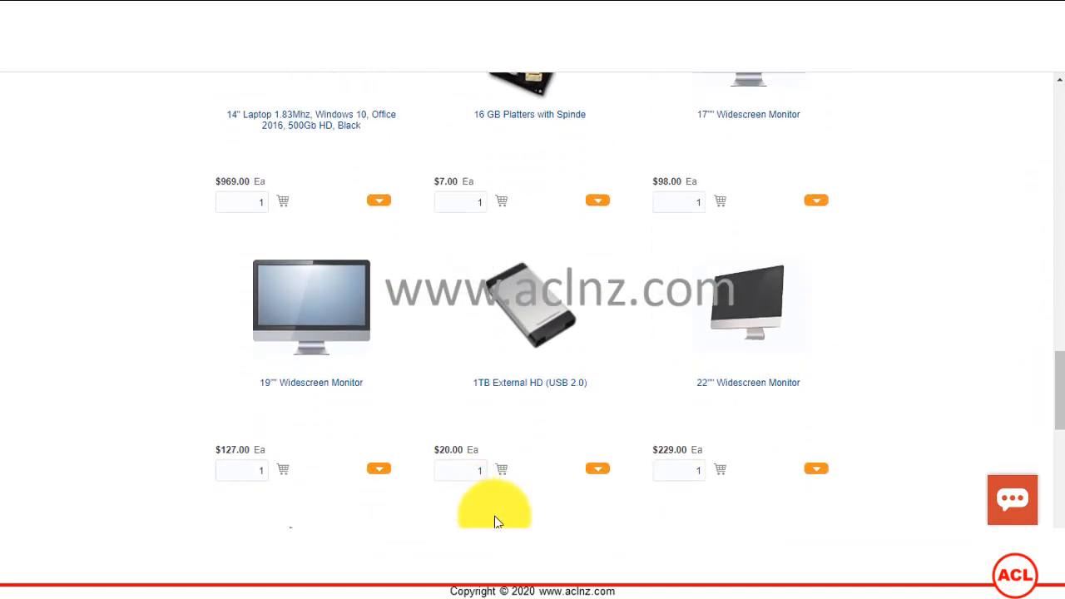
click(505, 471)
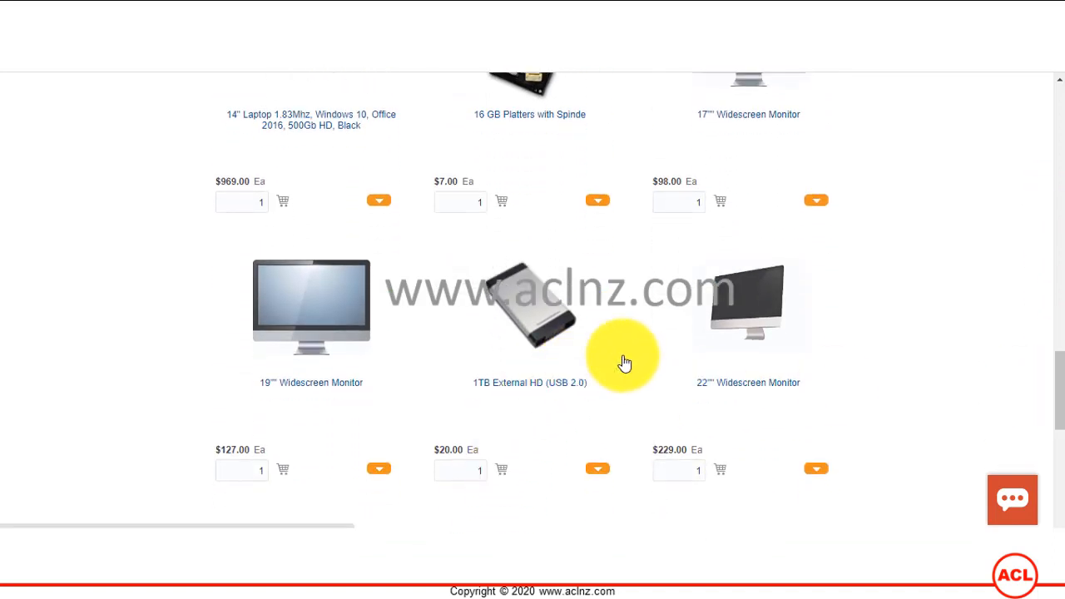
scroll(908, 353, up, 2)
scroll(908, 353, down, 4)
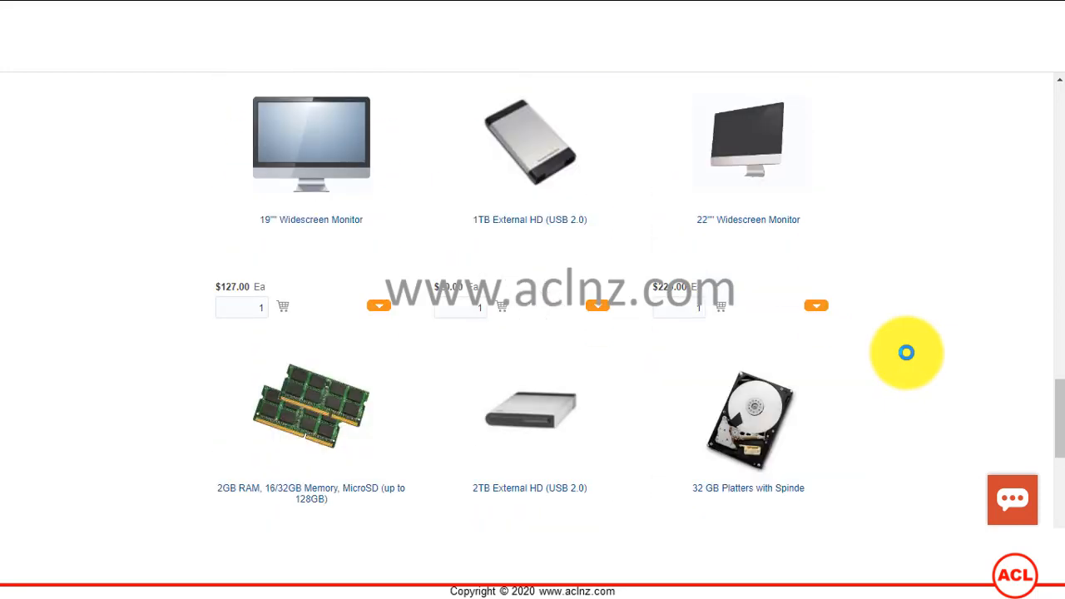
scroll(907, 353, up, 10)
scroll(910, 360, up, 10)
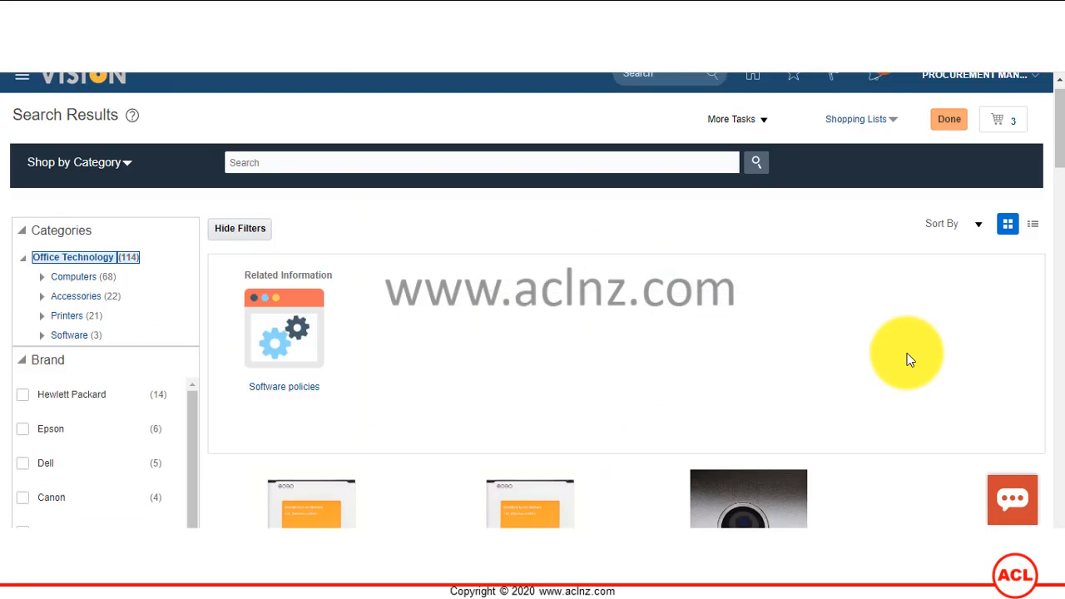
click(998, 125)
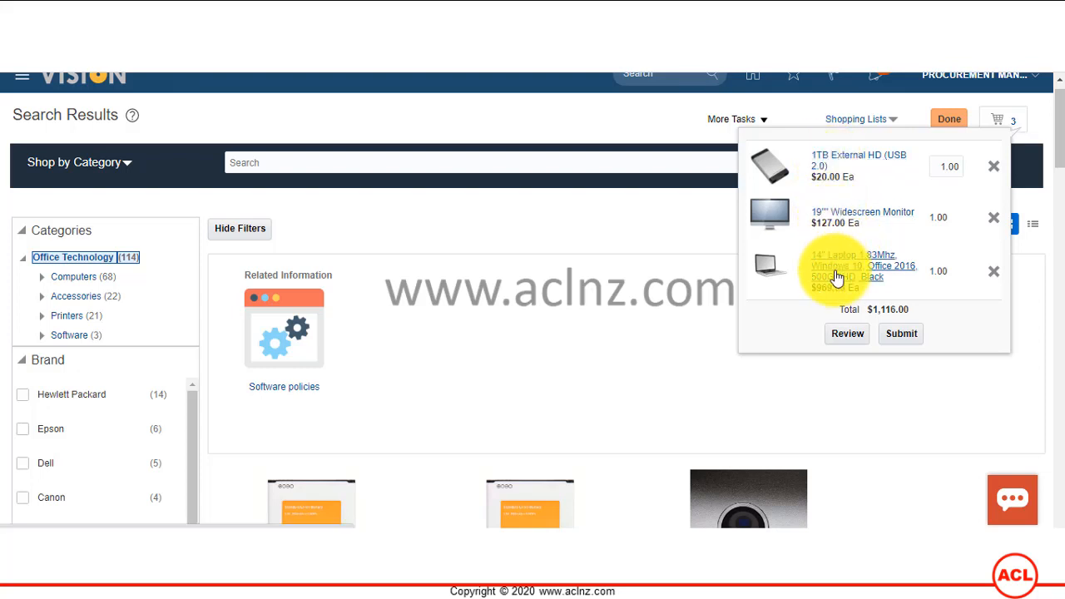
click(604, 272)
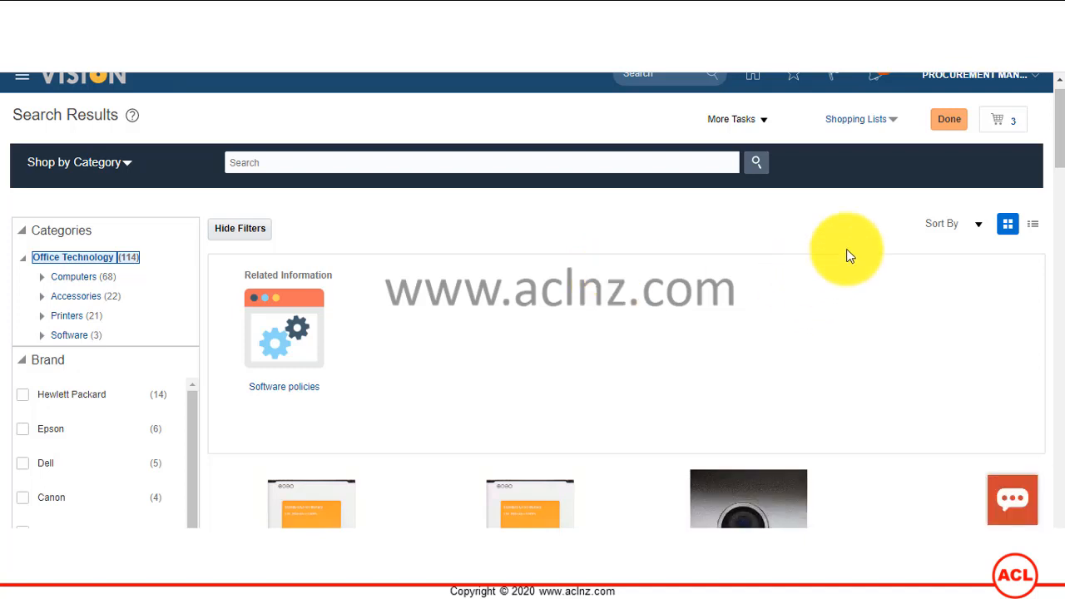
click(1013, 126)
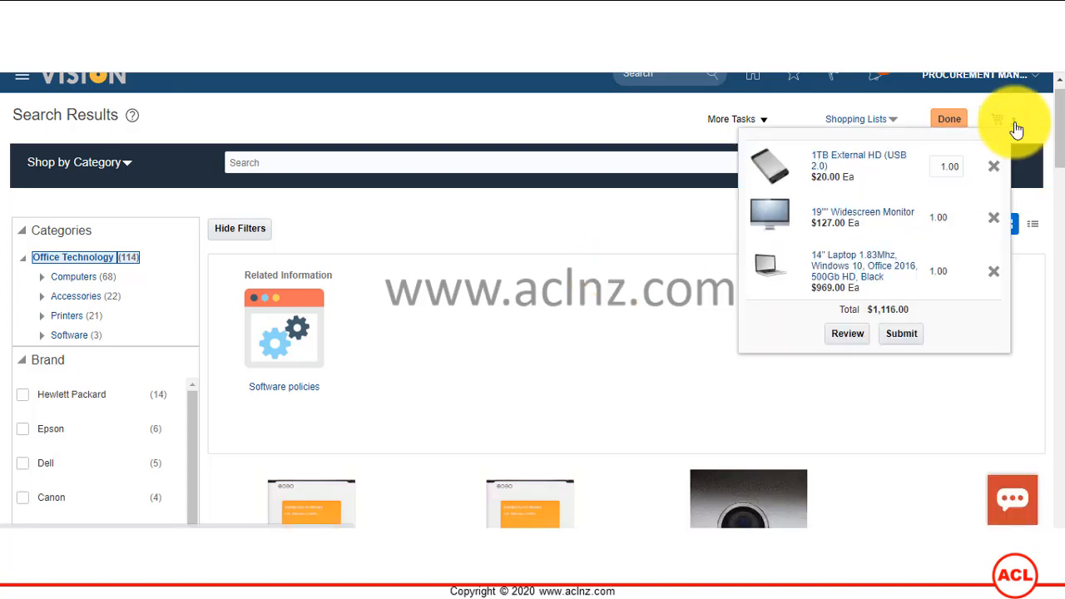
click(921, 369)
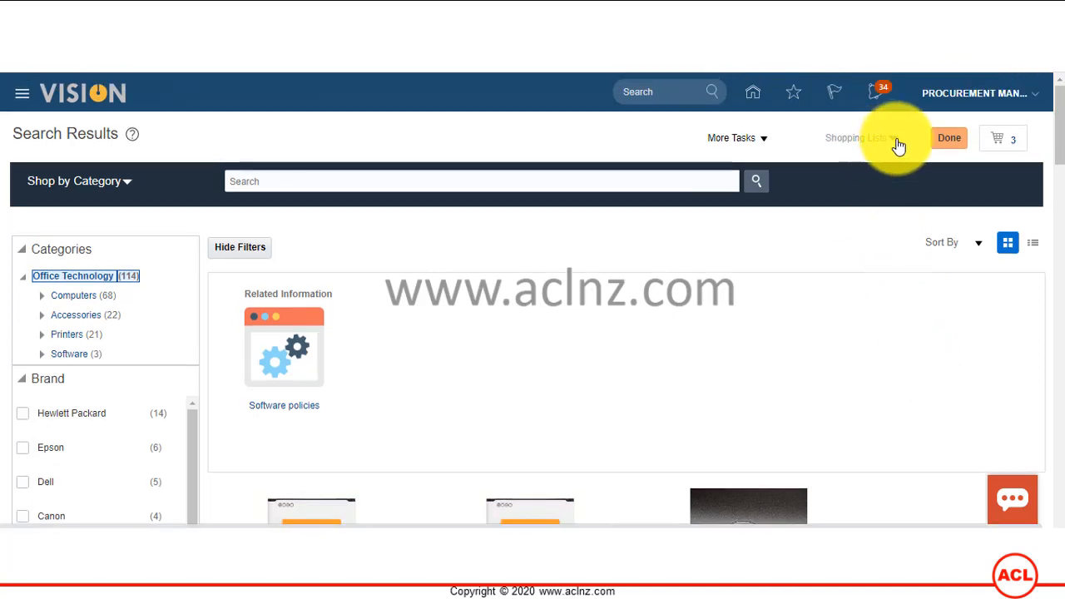
click(897, 141)
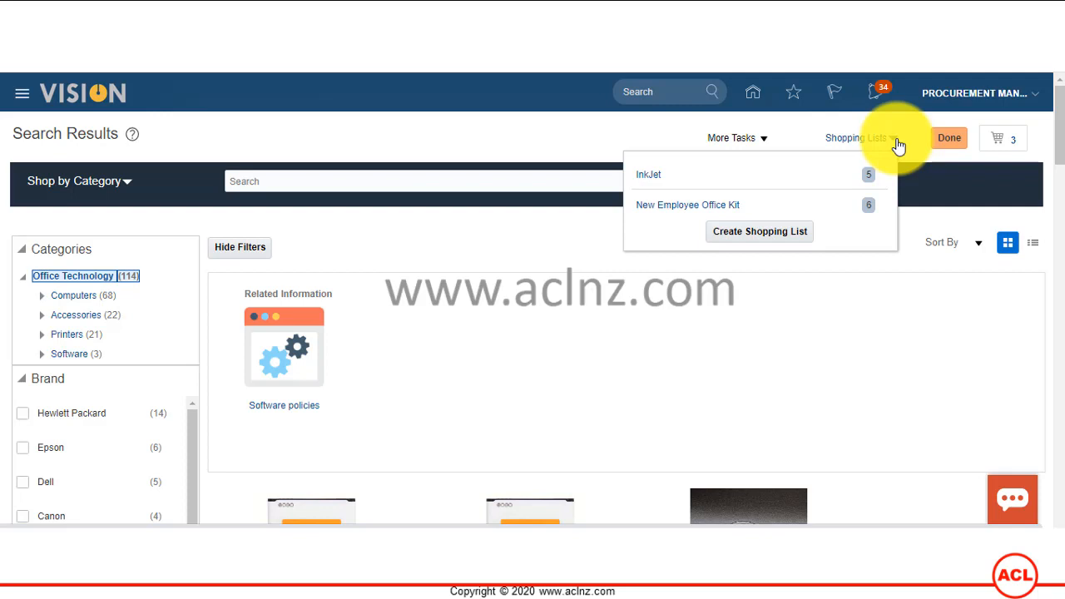
click(652, 125)
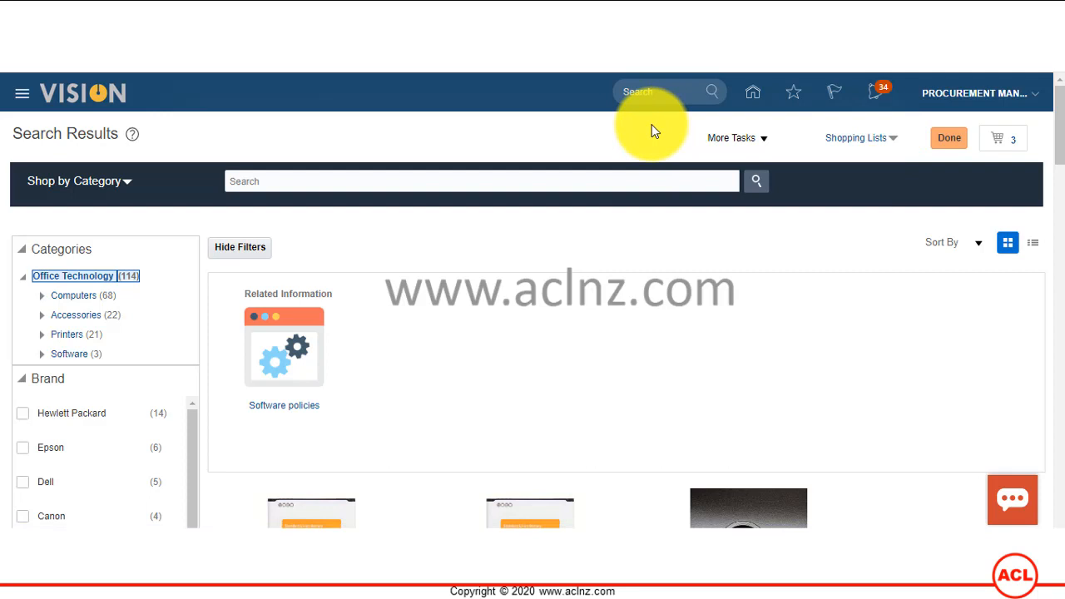
click(765, 142)
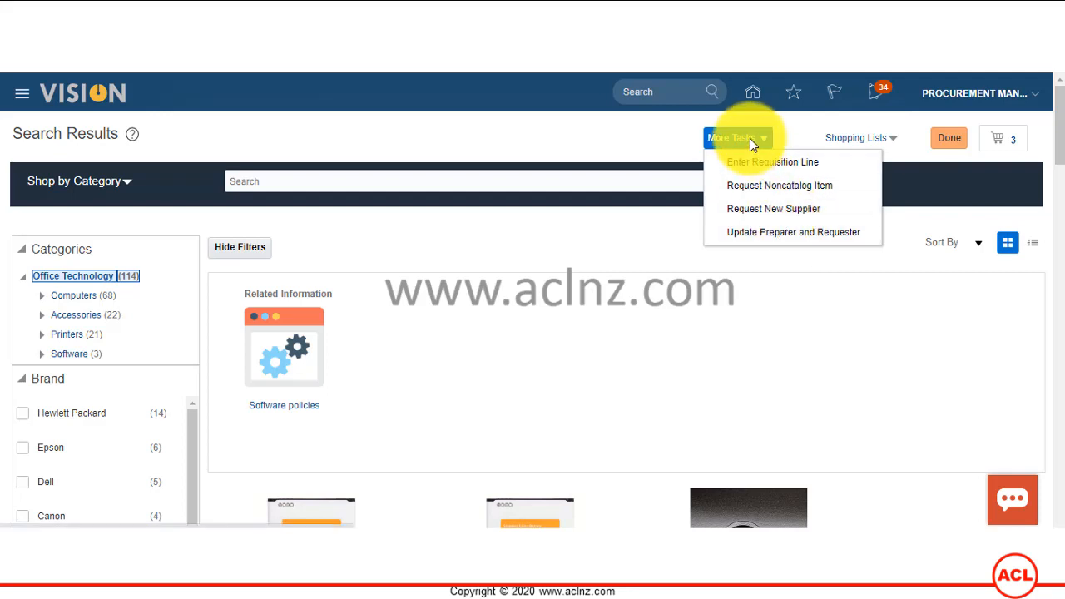
click(616, 331)
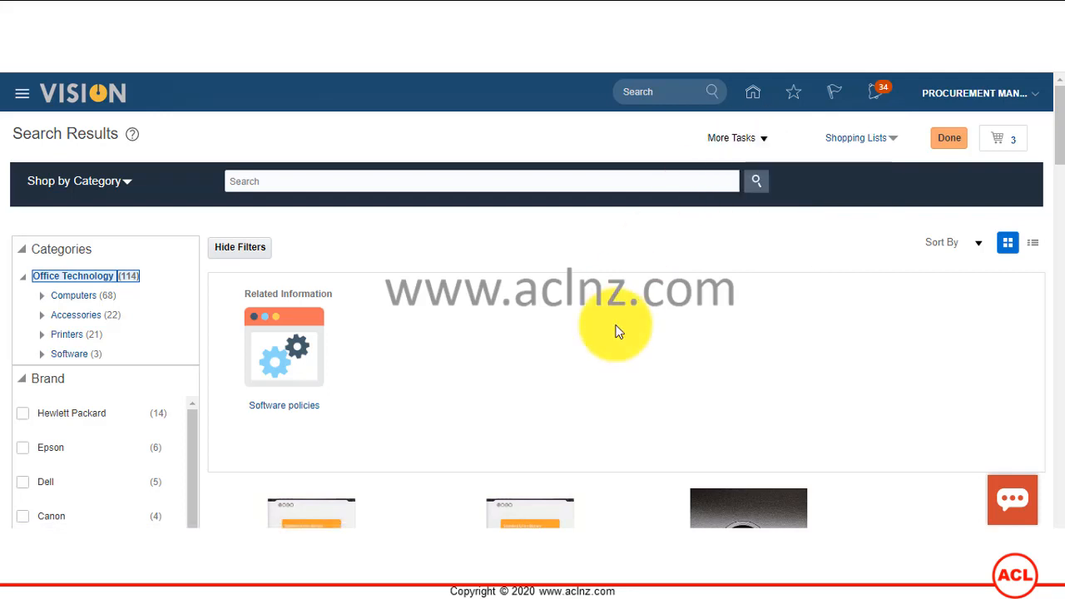
Submit the three cart items from the cart as requisition 204146
click(1017, 148)
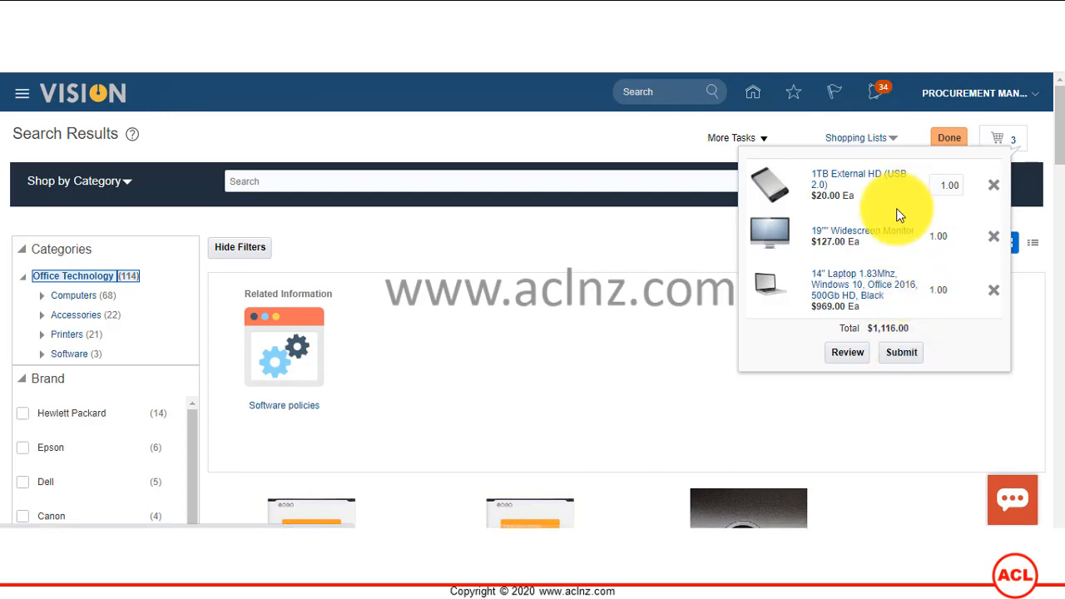
click(901, 352)
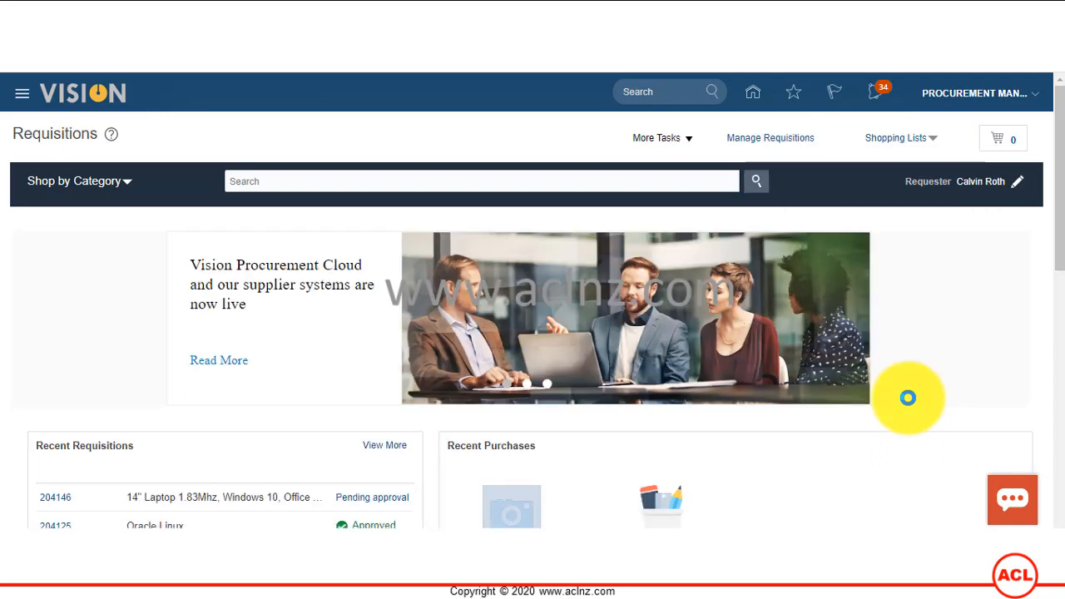
scroll(949, 367, down, 1)
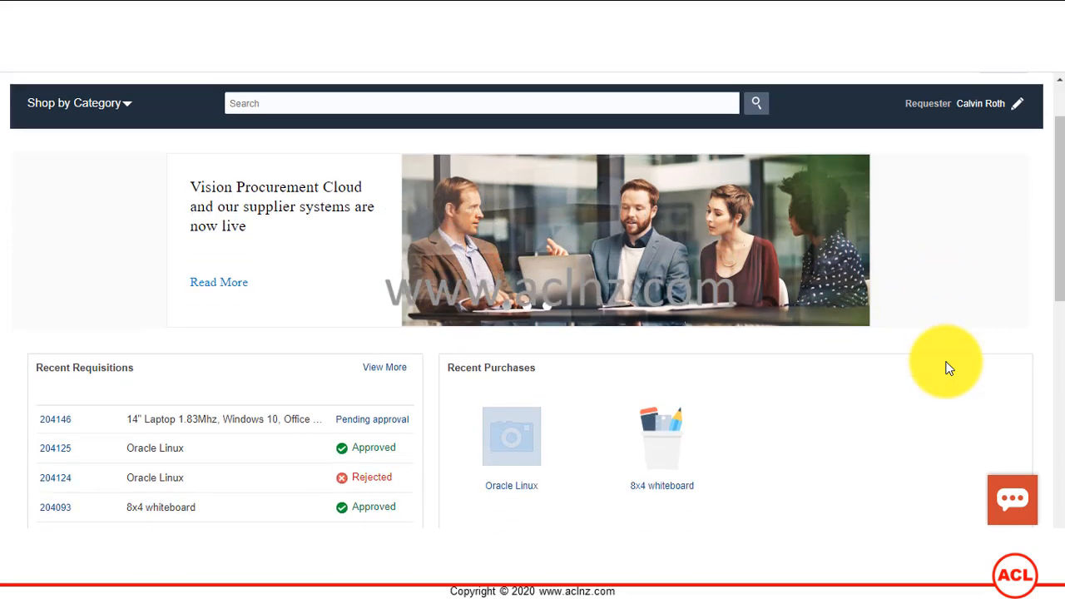
scroll(947, 368, up, 1)
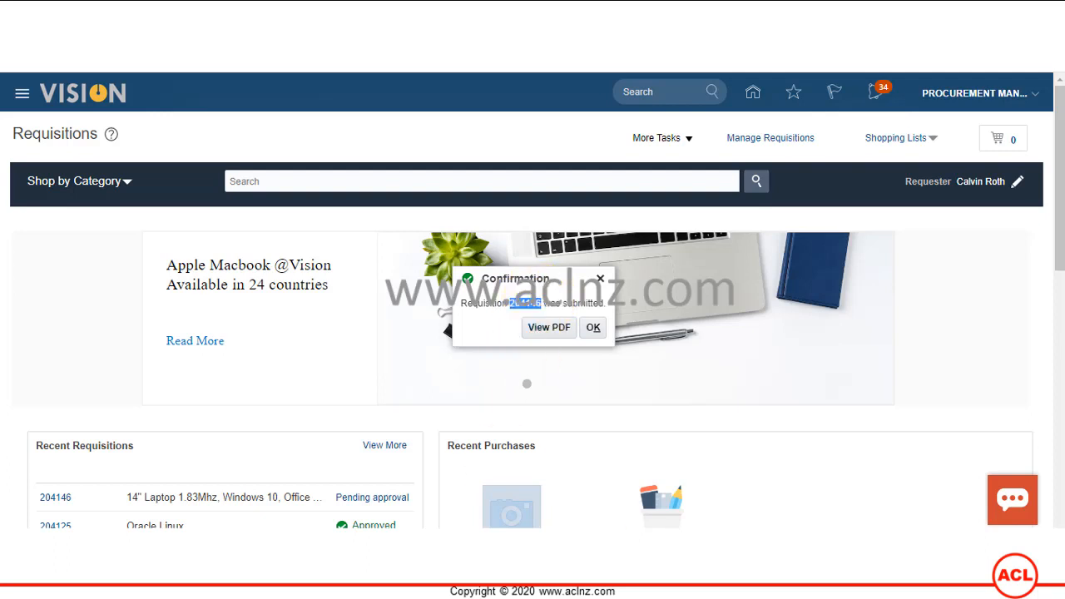
Write 'PR # = 204146' in Notepad++ new 103 and return to the browser
click(531, 582)
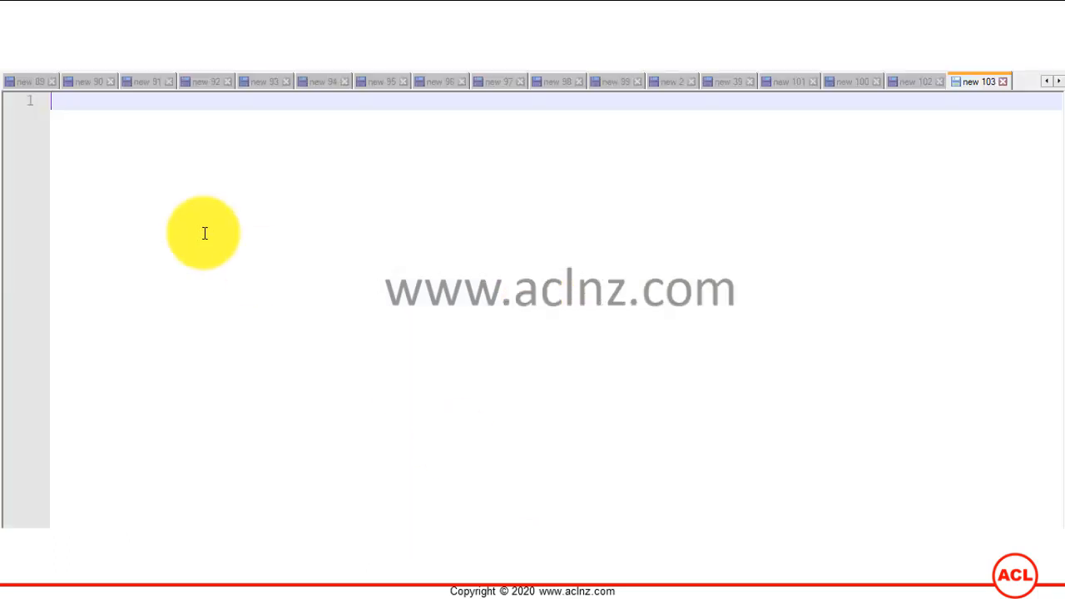
text(PR # =)
text(204146)
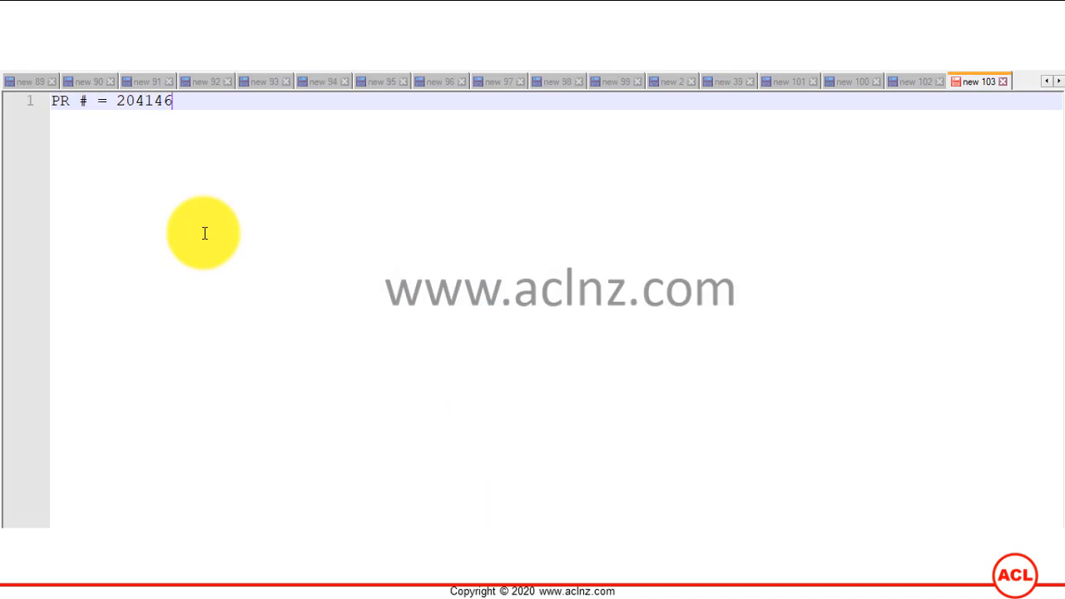
key(Return)
key(alt+Tab)
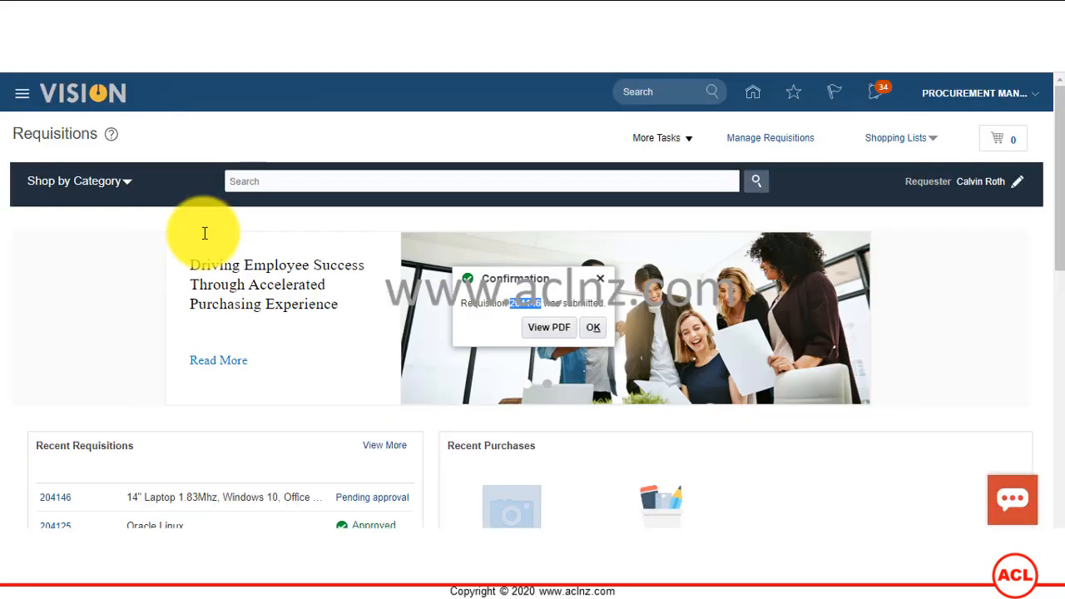
Use View PDF in the Confirmation dialog to open 204146.pdf
click(535, 328)
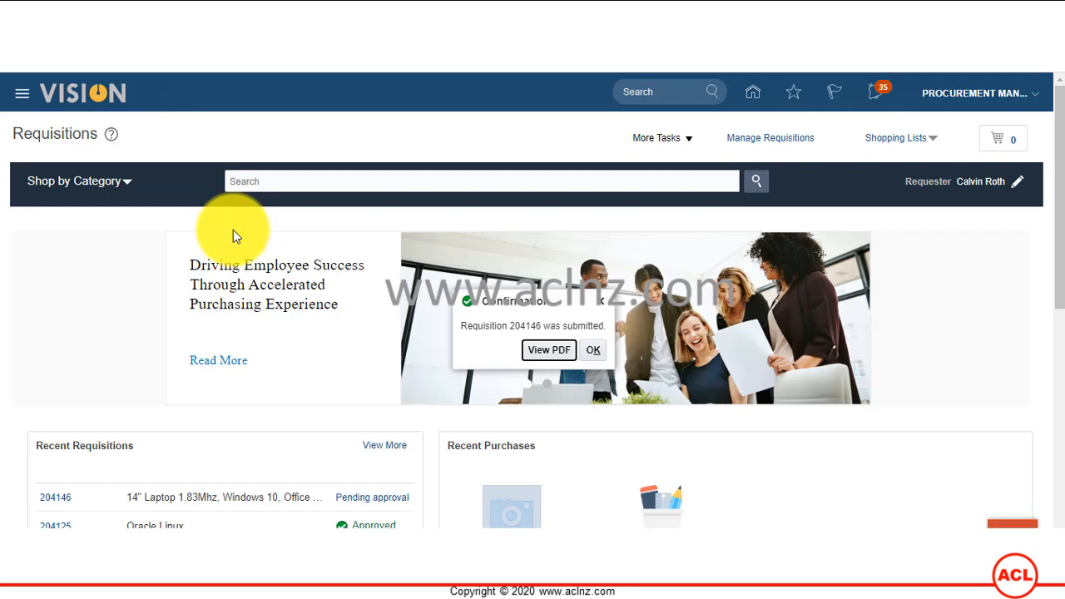
click(555, 351)
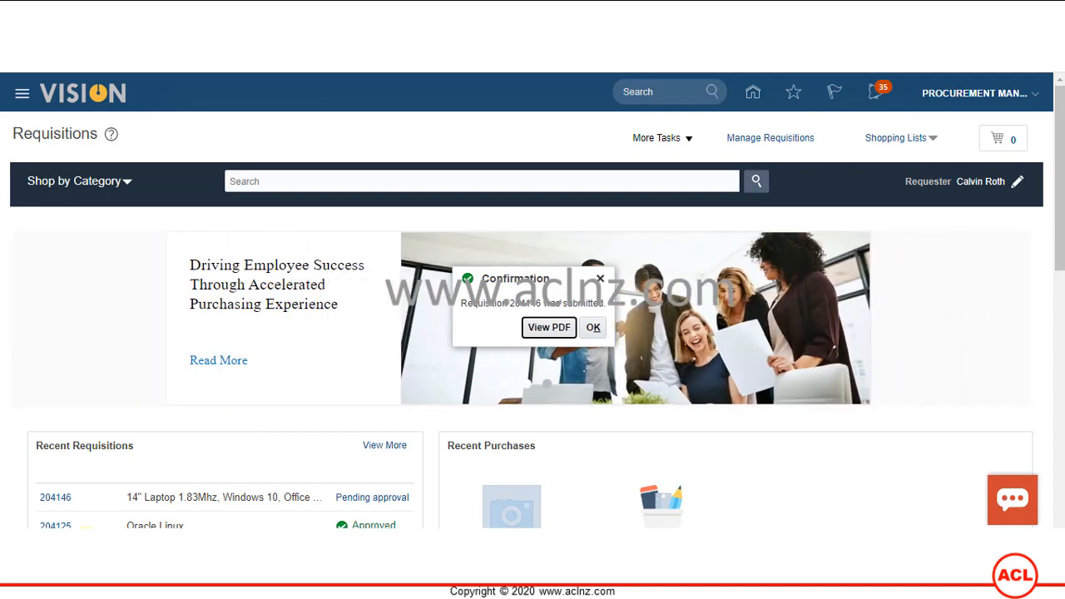
click(86, 561)
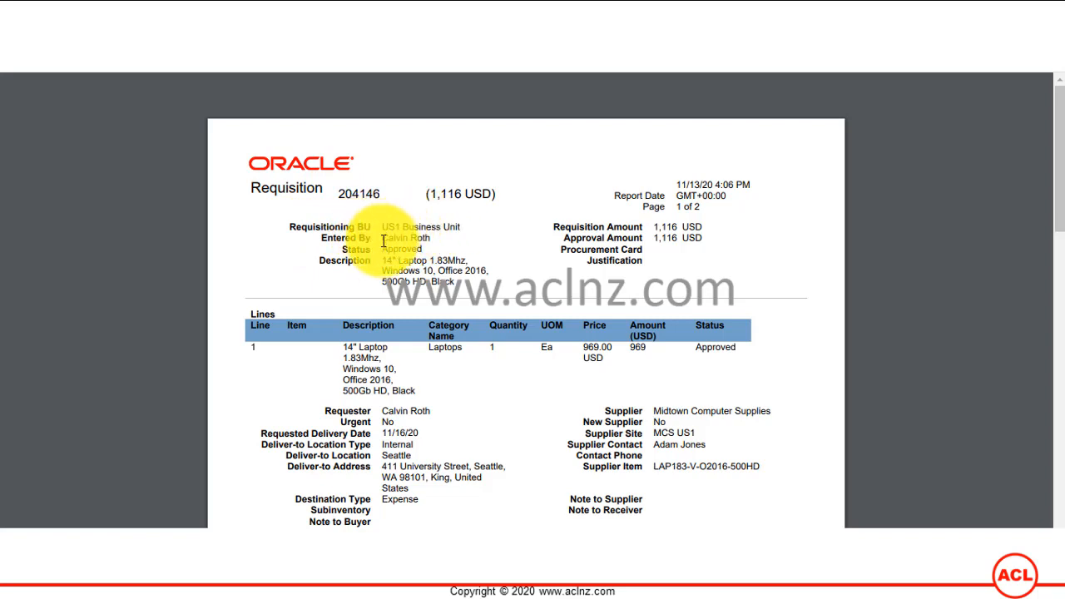
Highlight the status and description text, then scroll through 204146.pdf's approved lines
drag(381, 250, 428, 249)
click(393, 279)
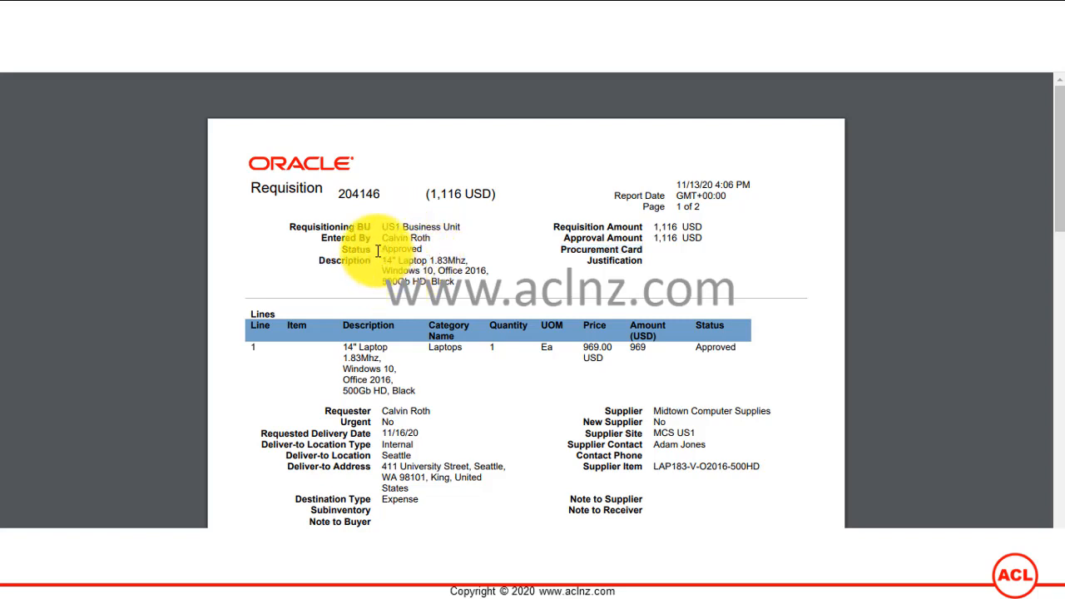
drag(411, 250, 468, 281)
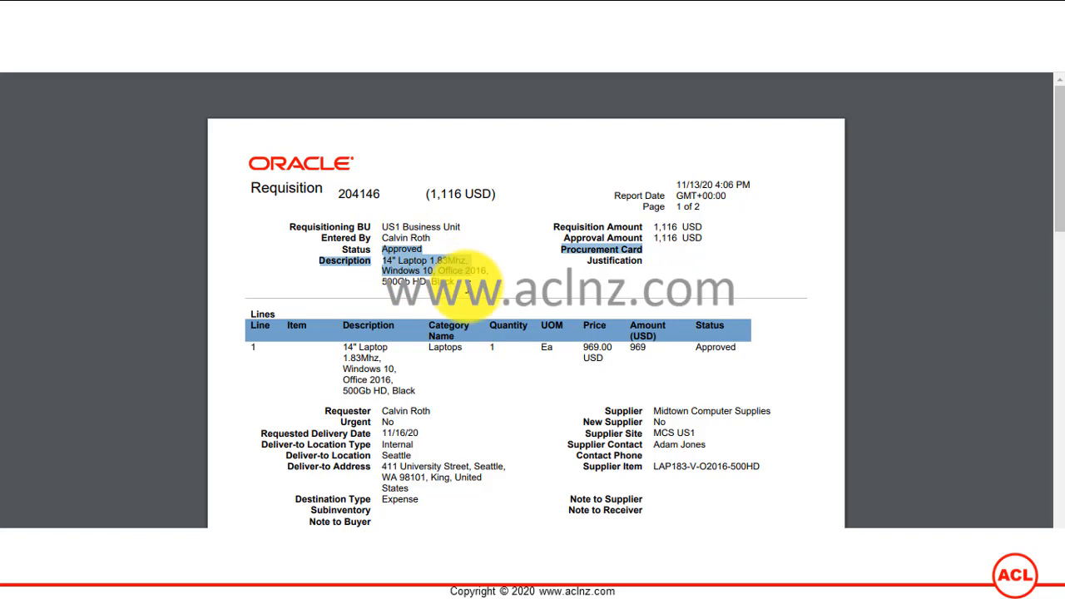
click(651, 228)
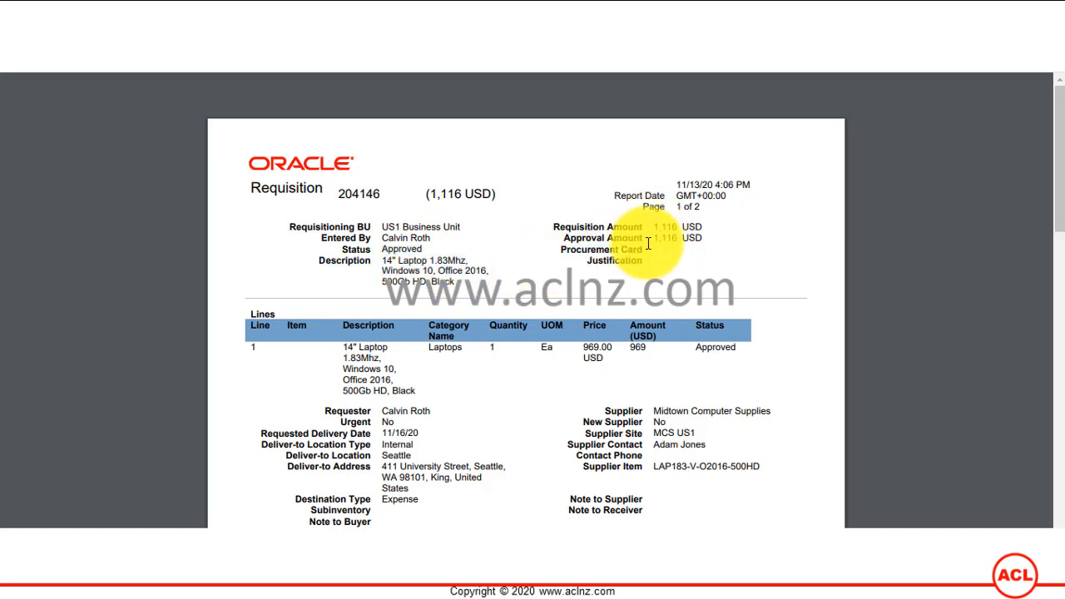
scroll(522, 373, down, 3)
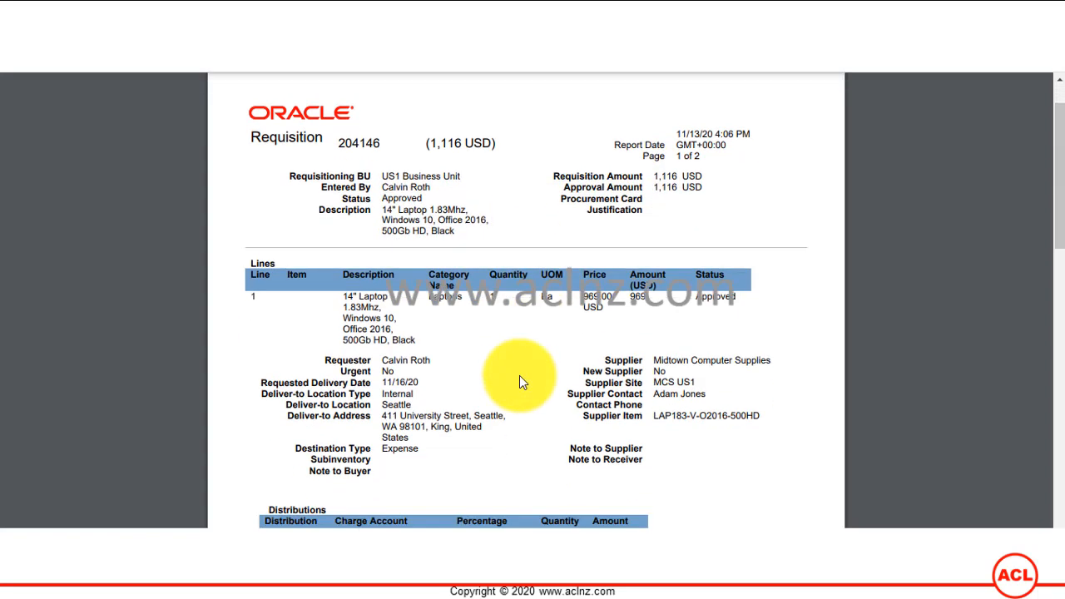
scroll(520, 376, down, 2)
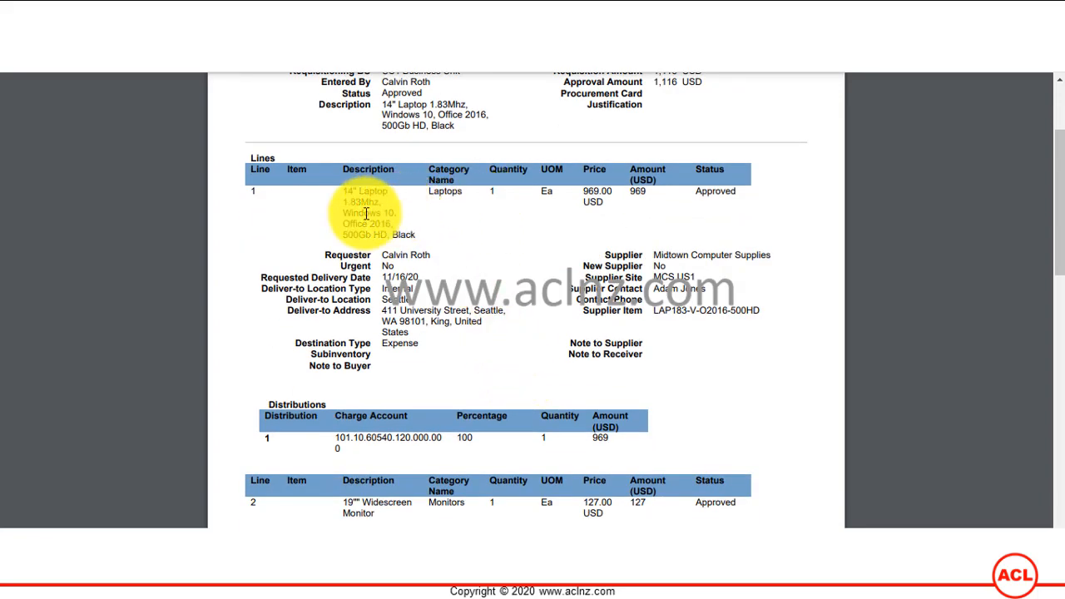
scroll(366, 218, down, 2)
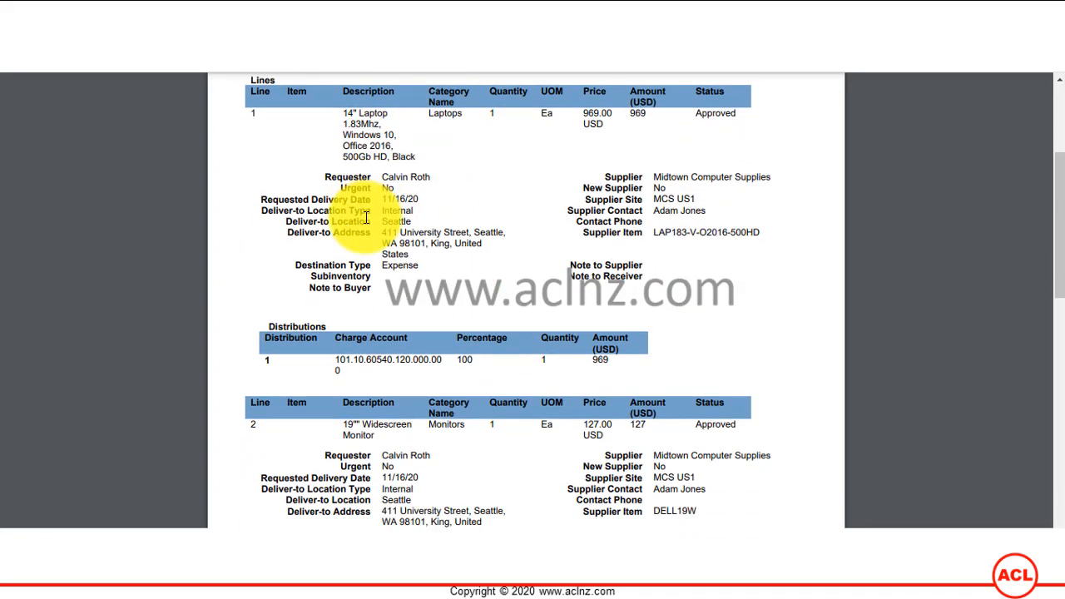
scroll(599, 192, up, 2)
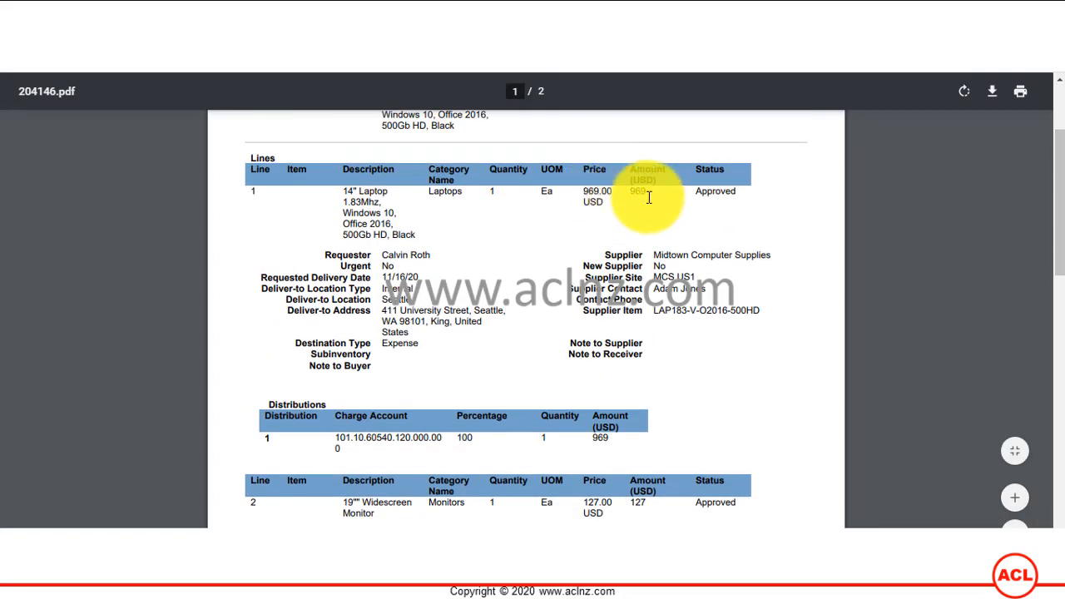
scroll(552, 328, down, 2)
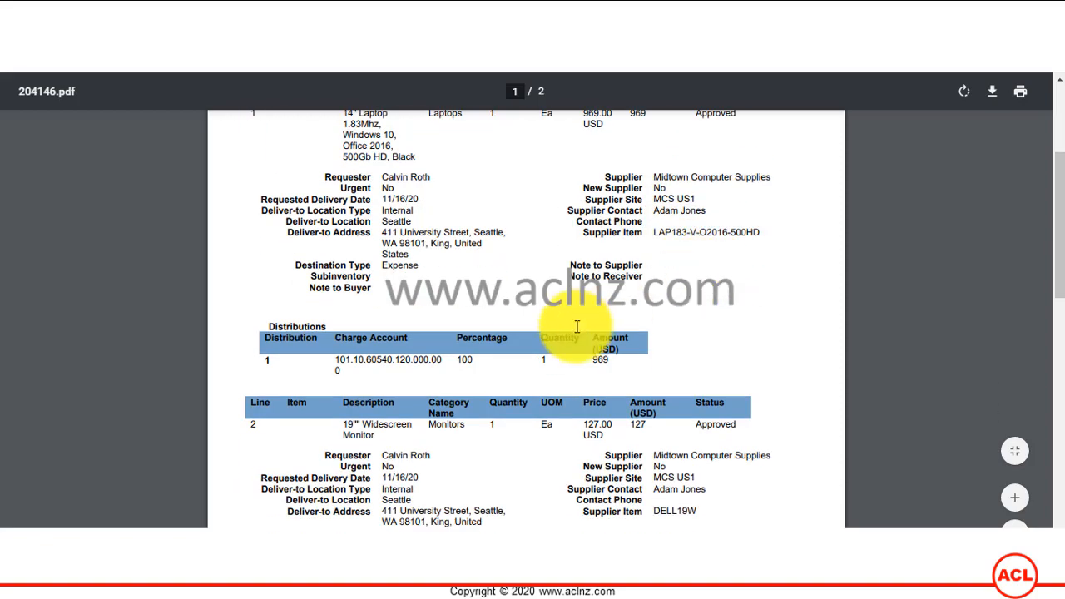
scroll(488, 373, down, 3)
scroll(489, 370, down, 10)
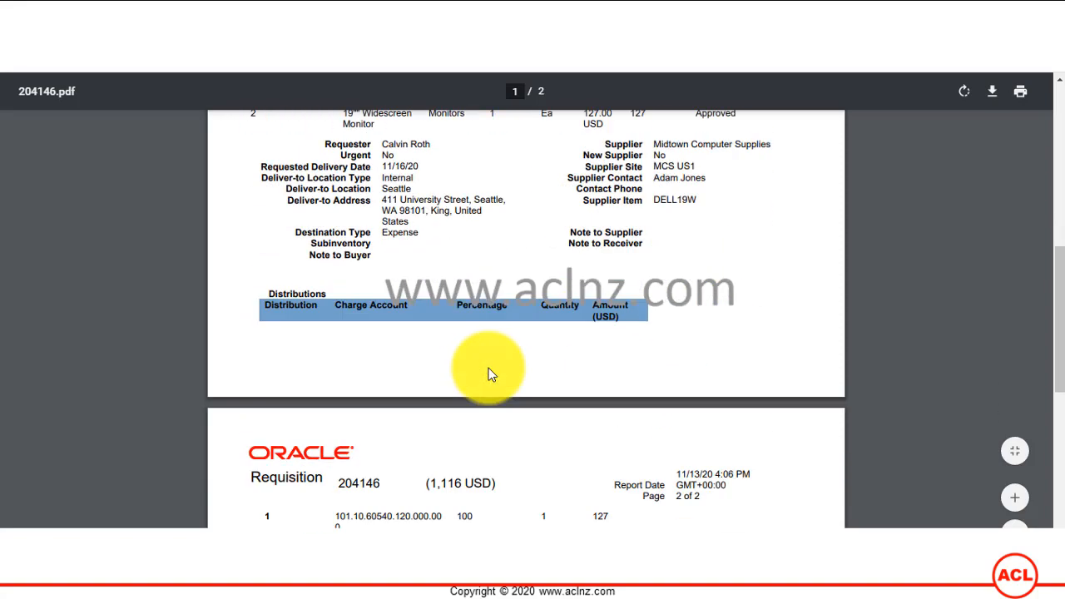
scroll(489, 369, up, 10)
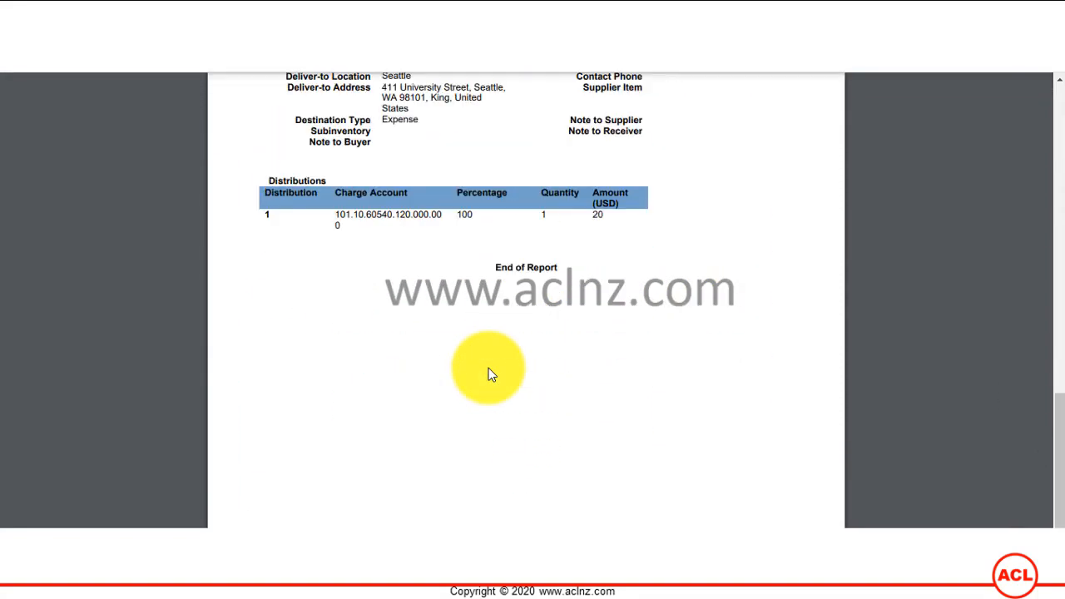
scroll(488, 373, up, 10)
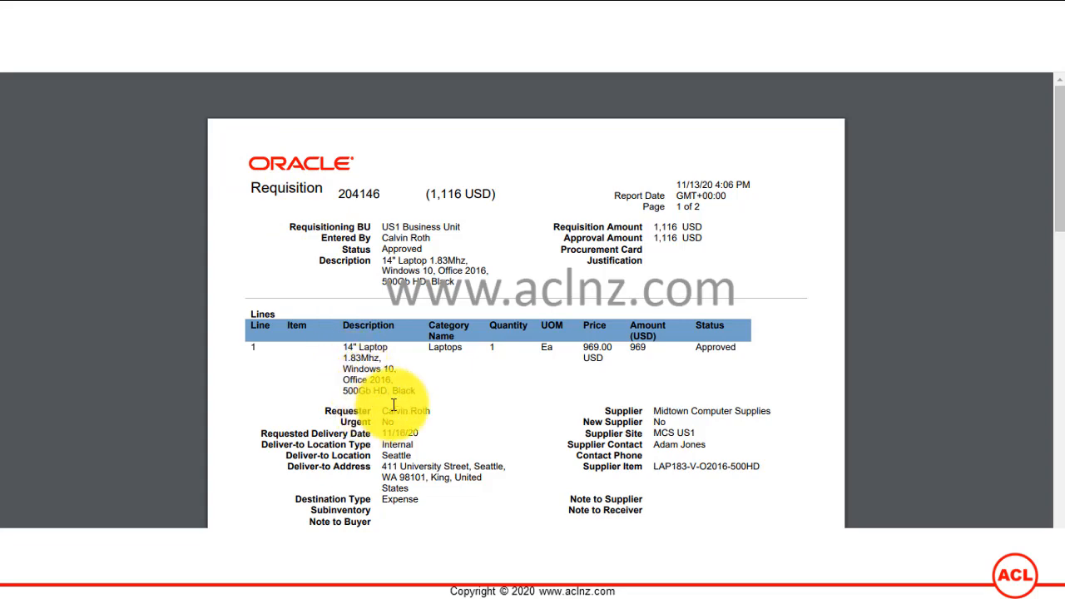
Recheck both PDF pages, close the 204146.pdf tab and acknowledge the Confirmation with OK
scroll(393, 406, down, 1)
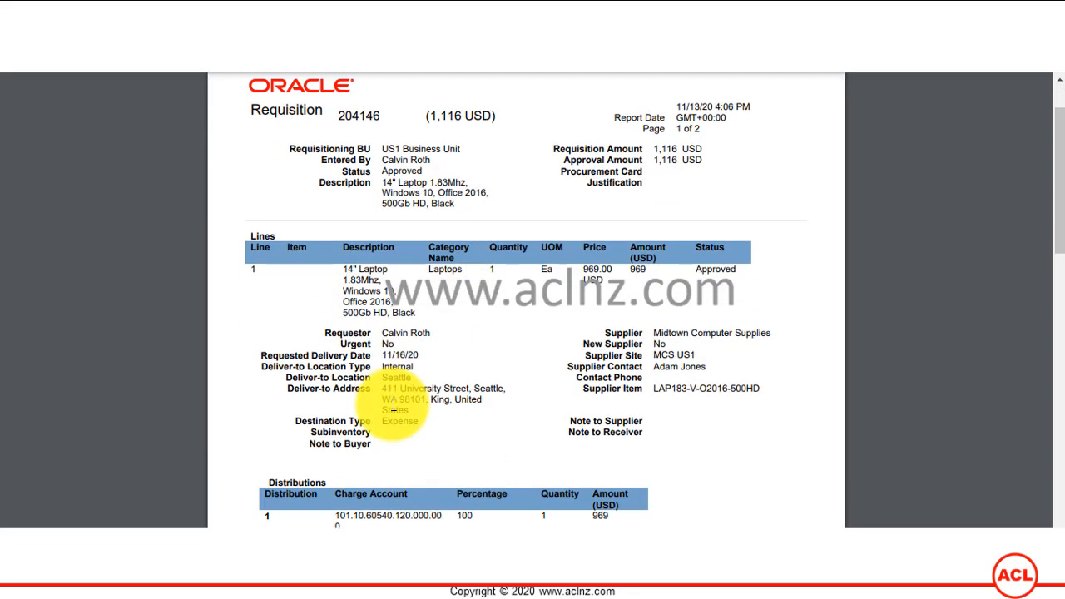
scroll(394, 405, down, 8)
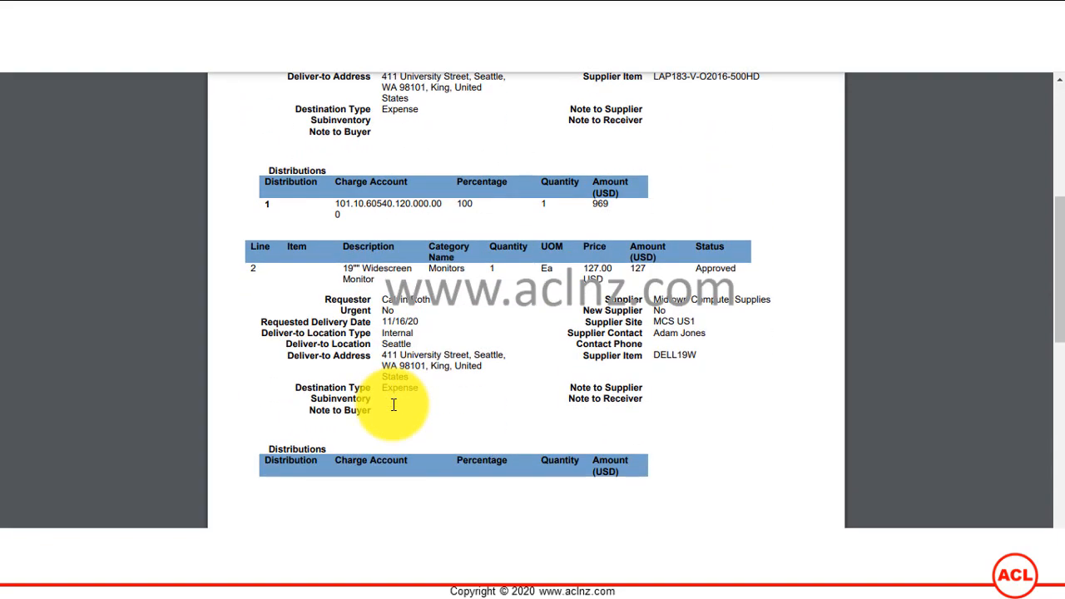
scroll(393, 405, down, 4)
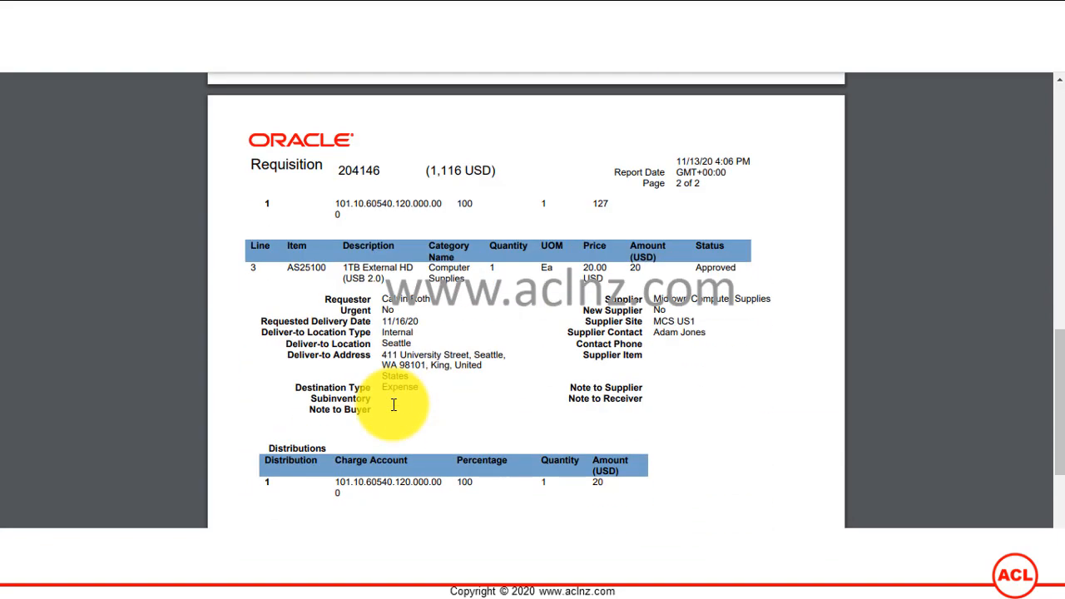
scroll(393, 405, up, 8)
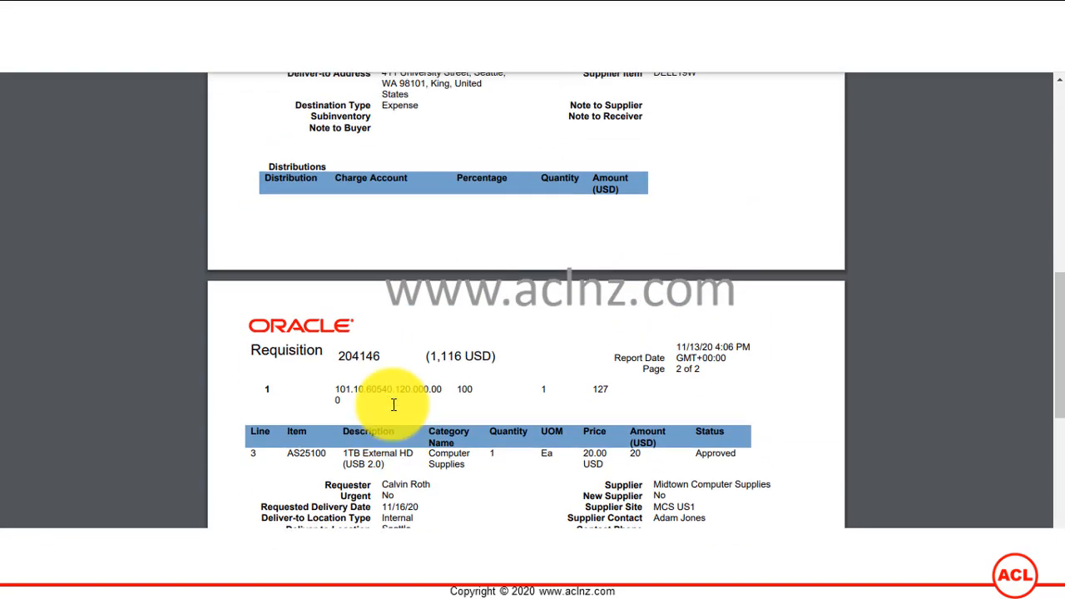
scroll(394, 405, up, 5)
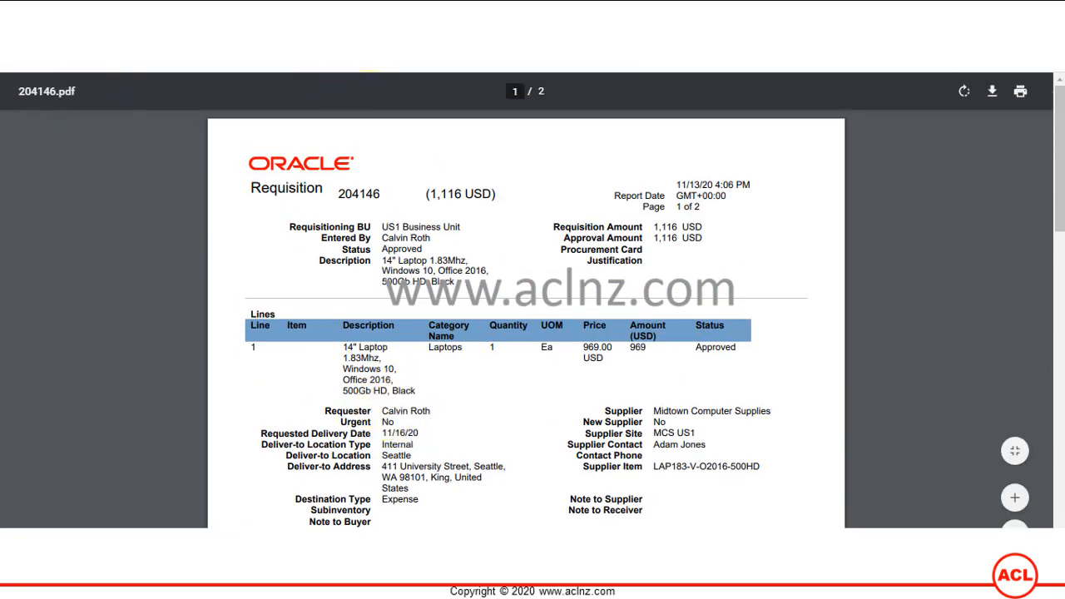
click(370, 39)
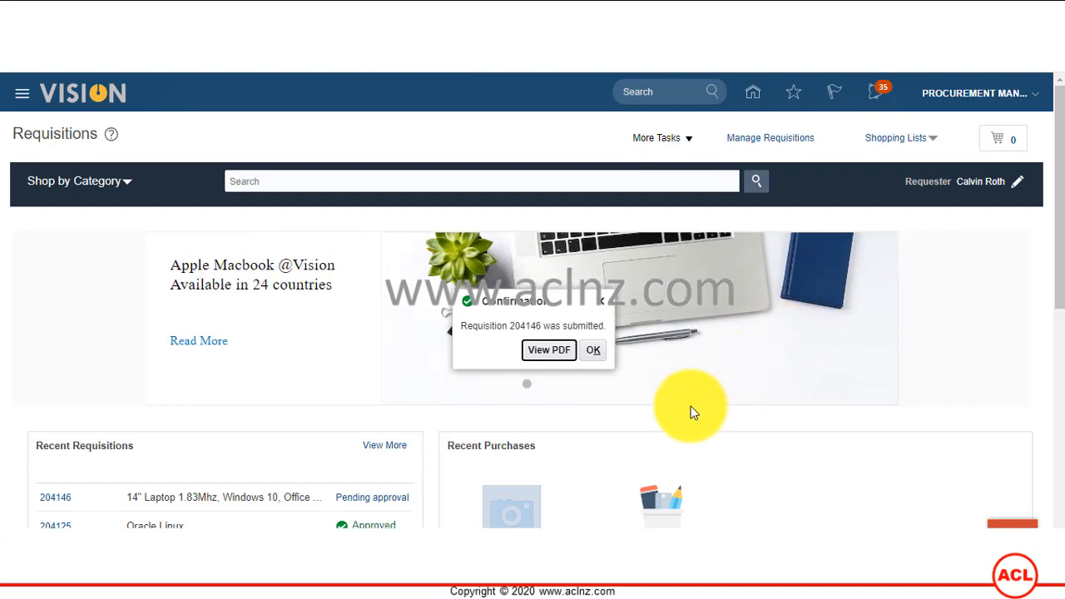
click(593, 350)
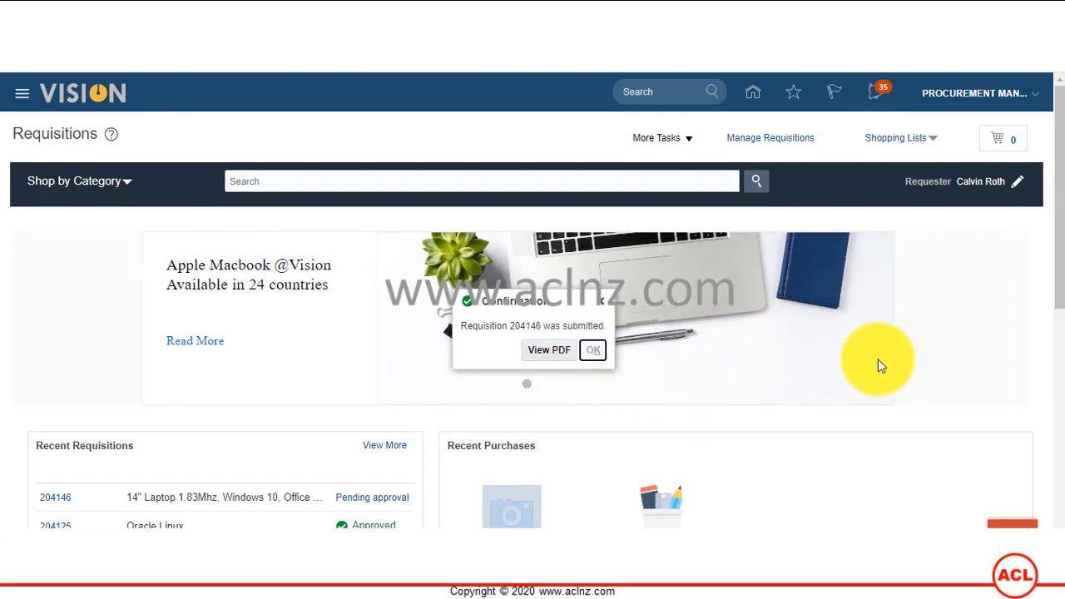